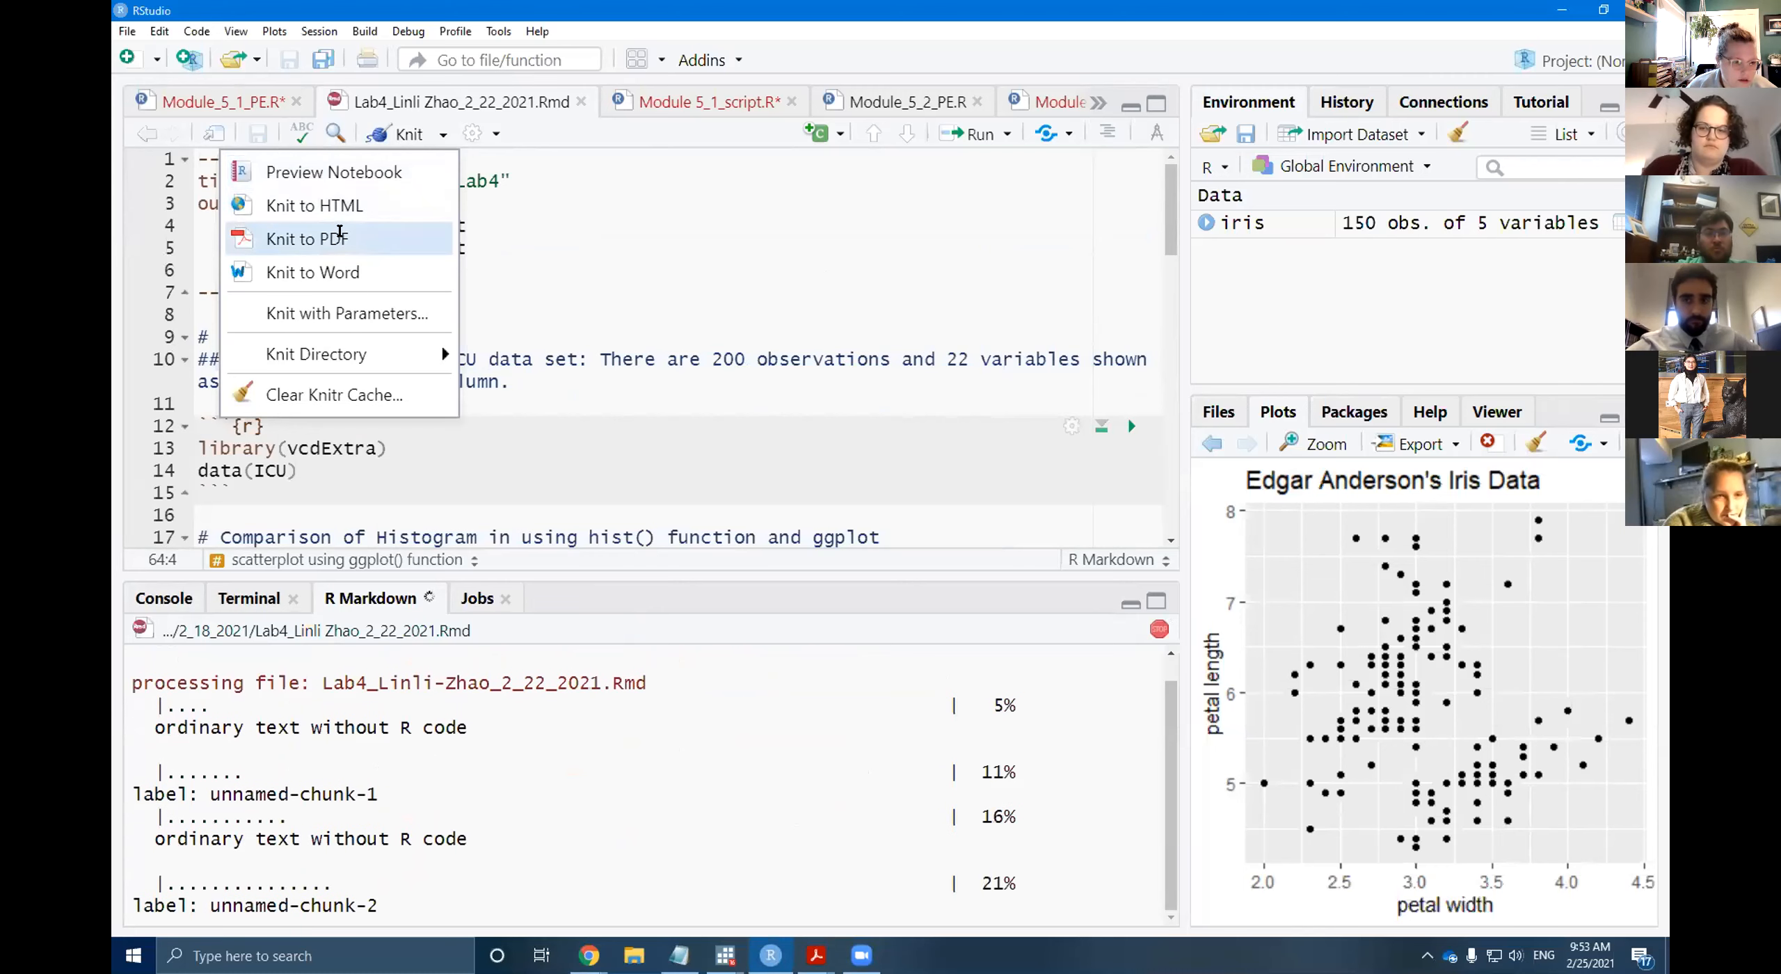
View the knitted Word version of the Lab4 notebook and knit the Lab4 R Markdown file to PDF.
click(340, 237)
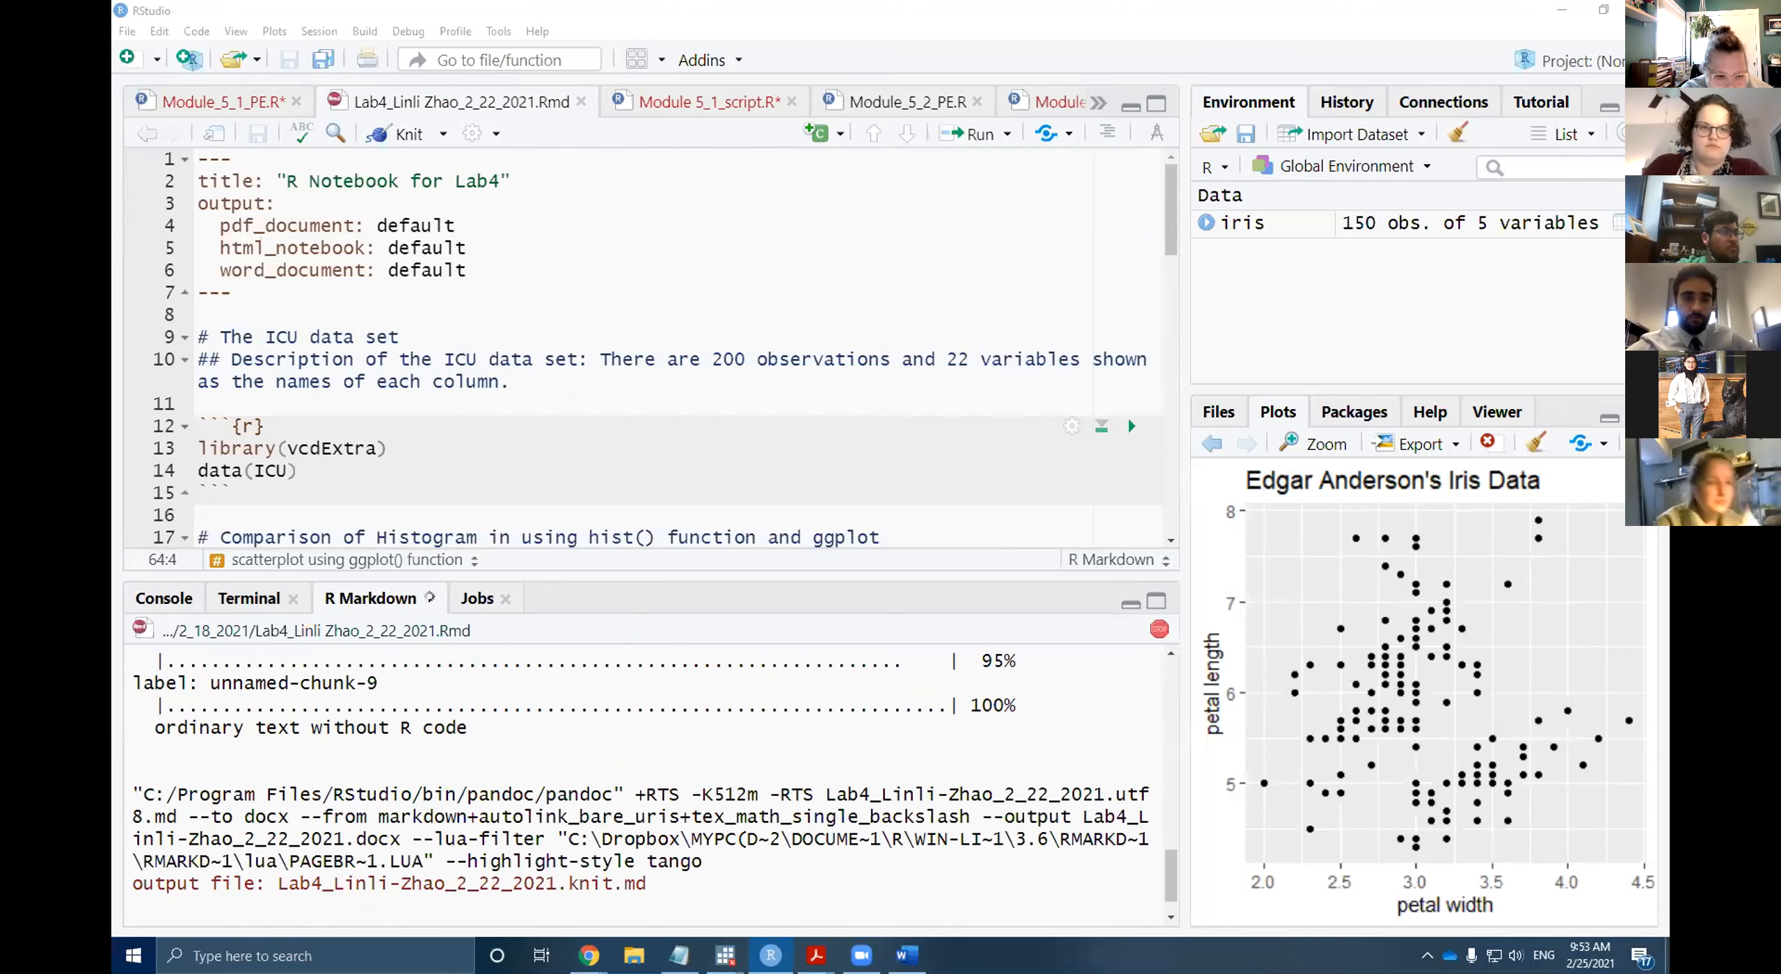
mouse_move(816, 955)
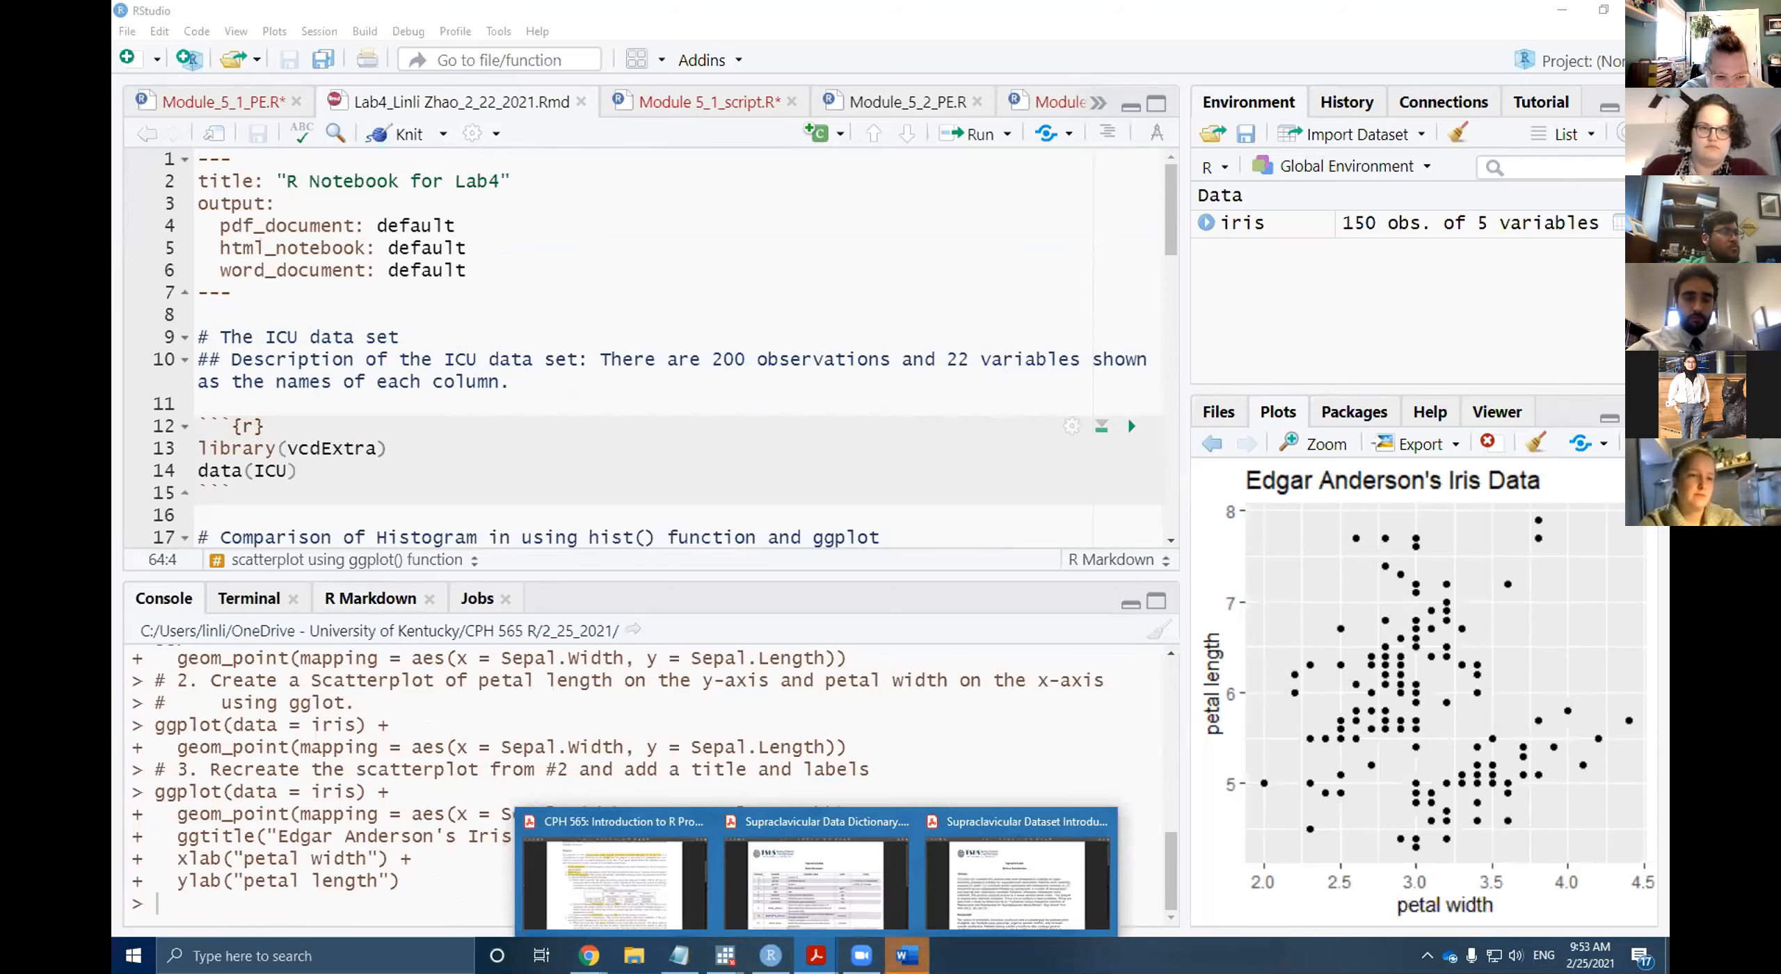
click(906, 955)
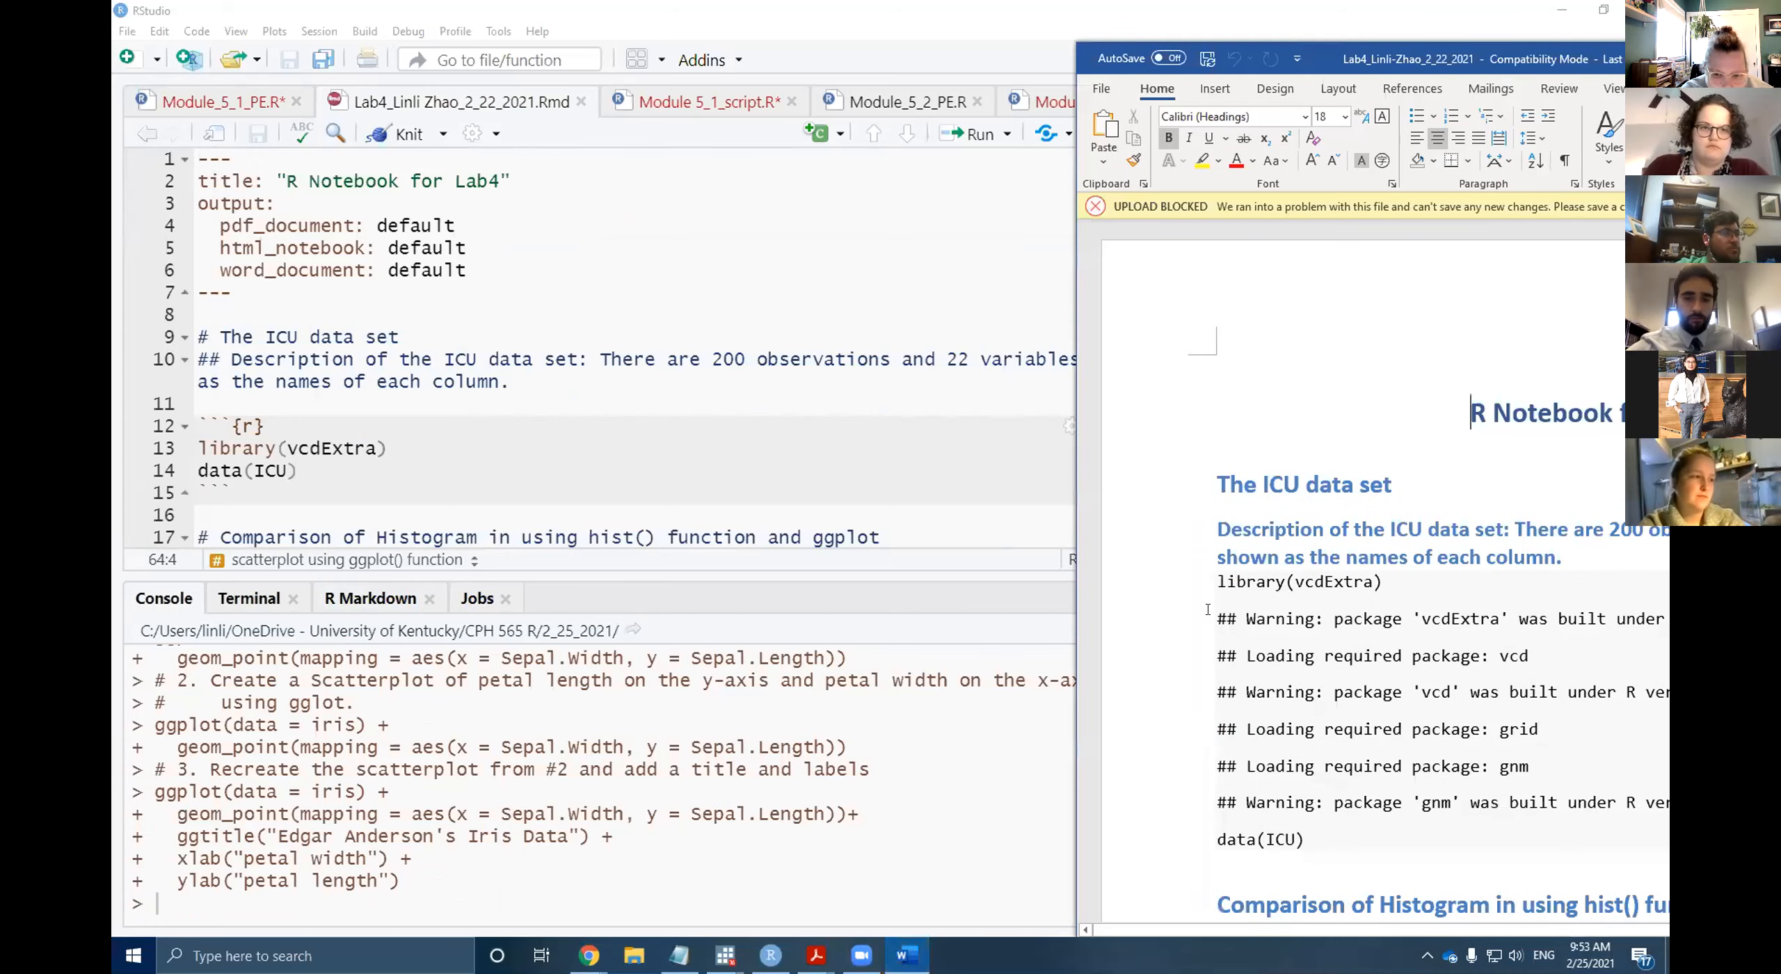
click(429, 134)
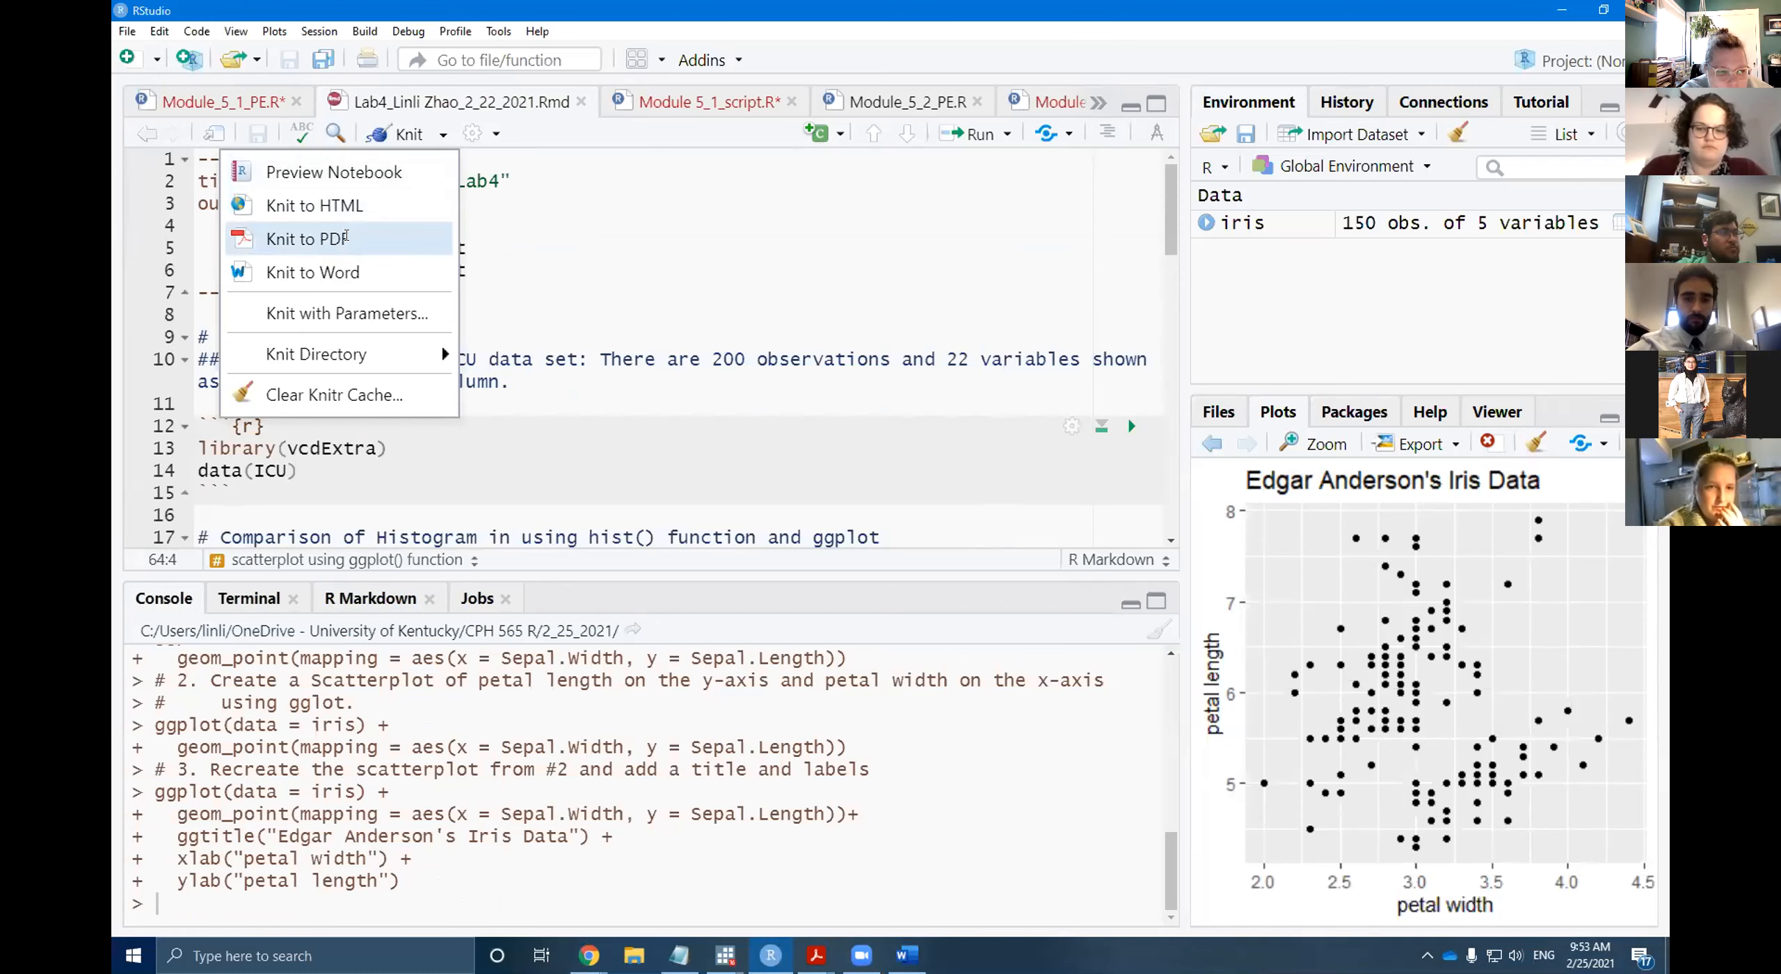
click(346, 236)
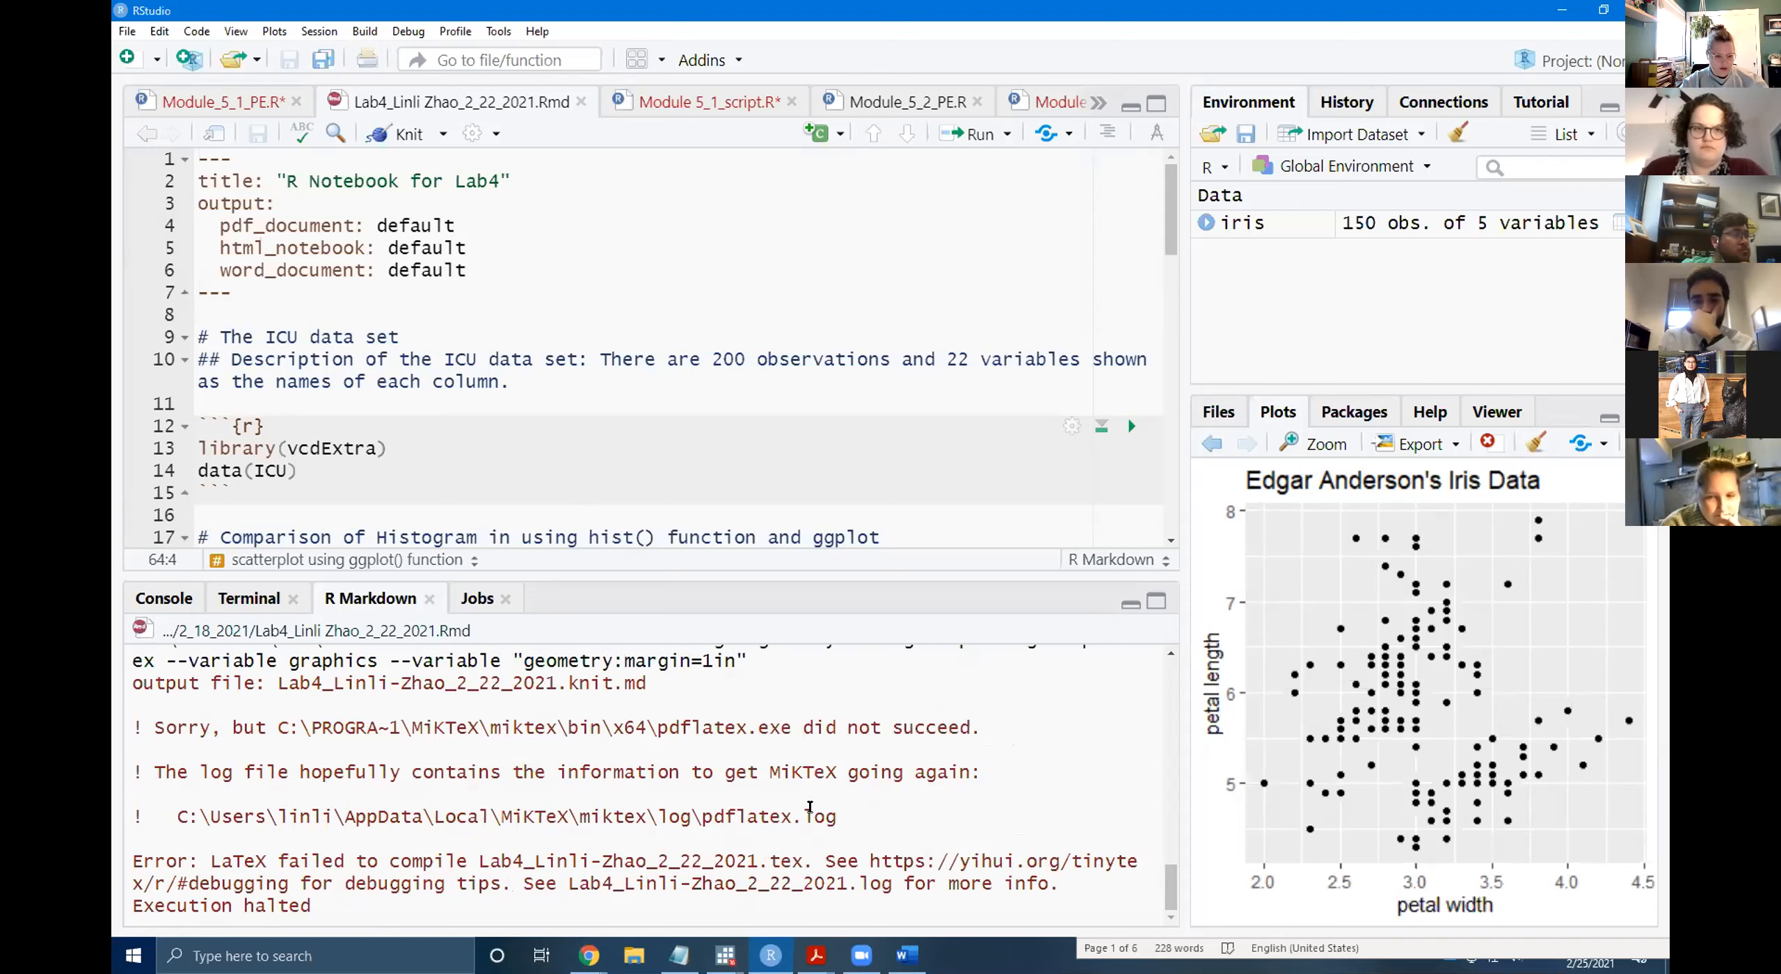
Copy the log file name pdflatex.log from the MiKTeX error message in the knit output.
drag(785, 814, 696, 814)
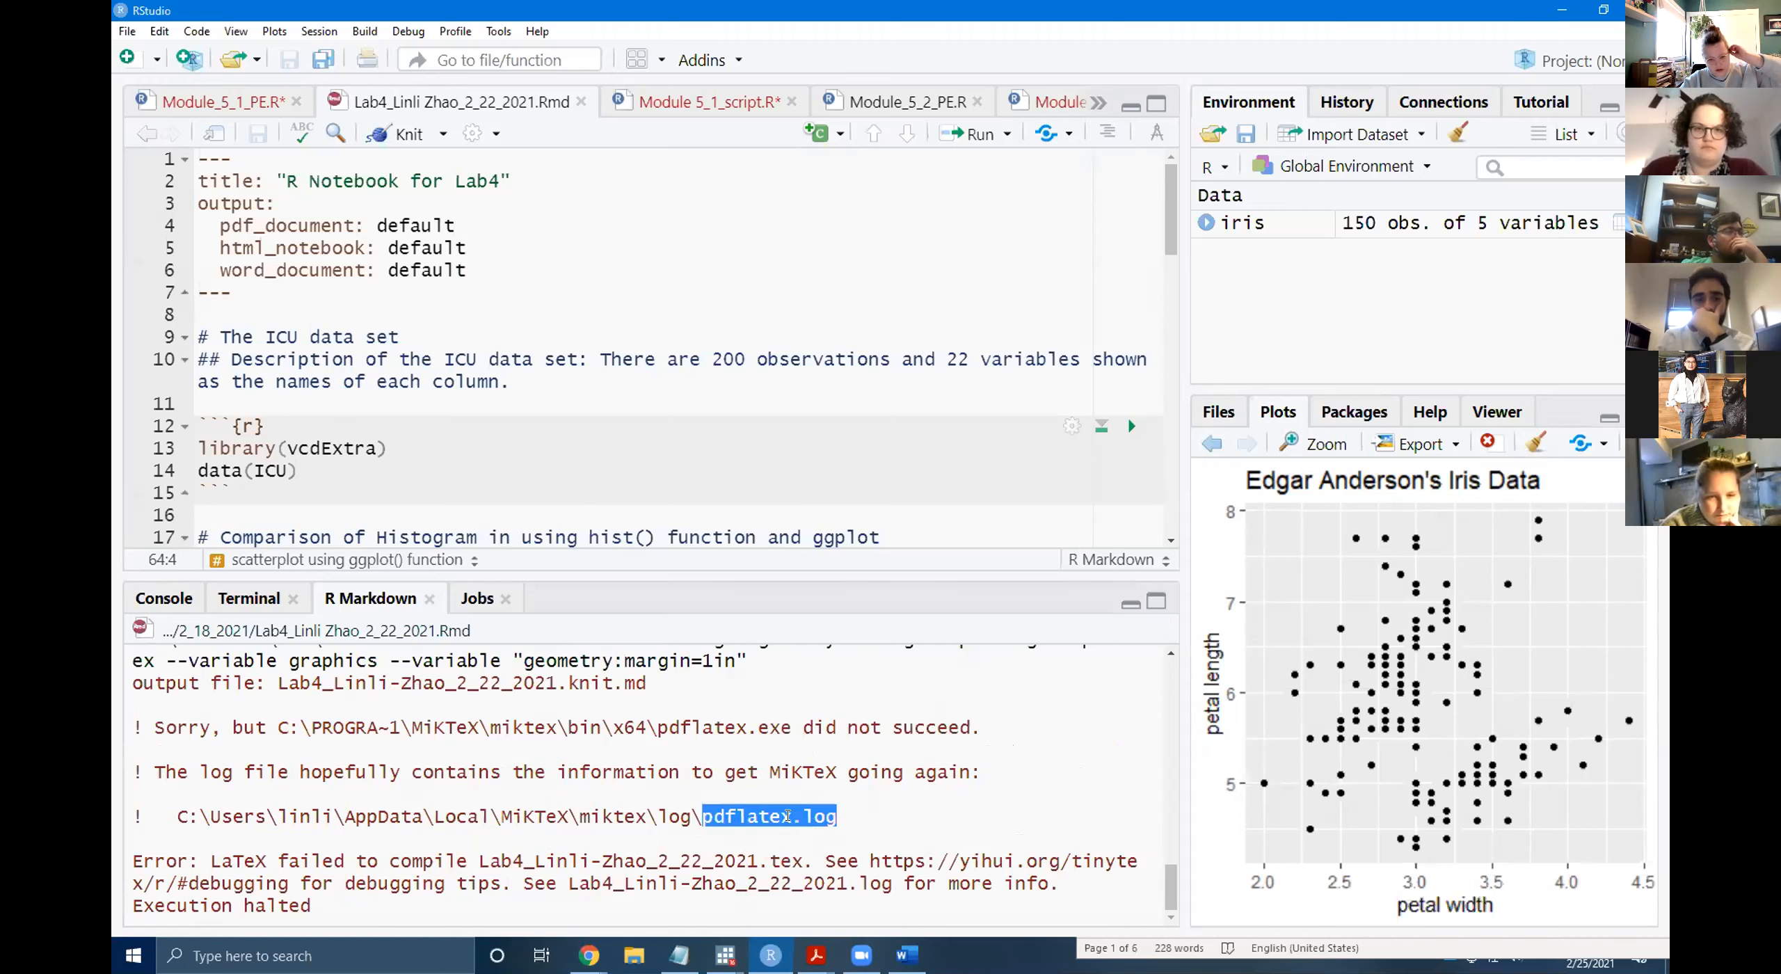
right_click(780, 818)
click(820, 850)
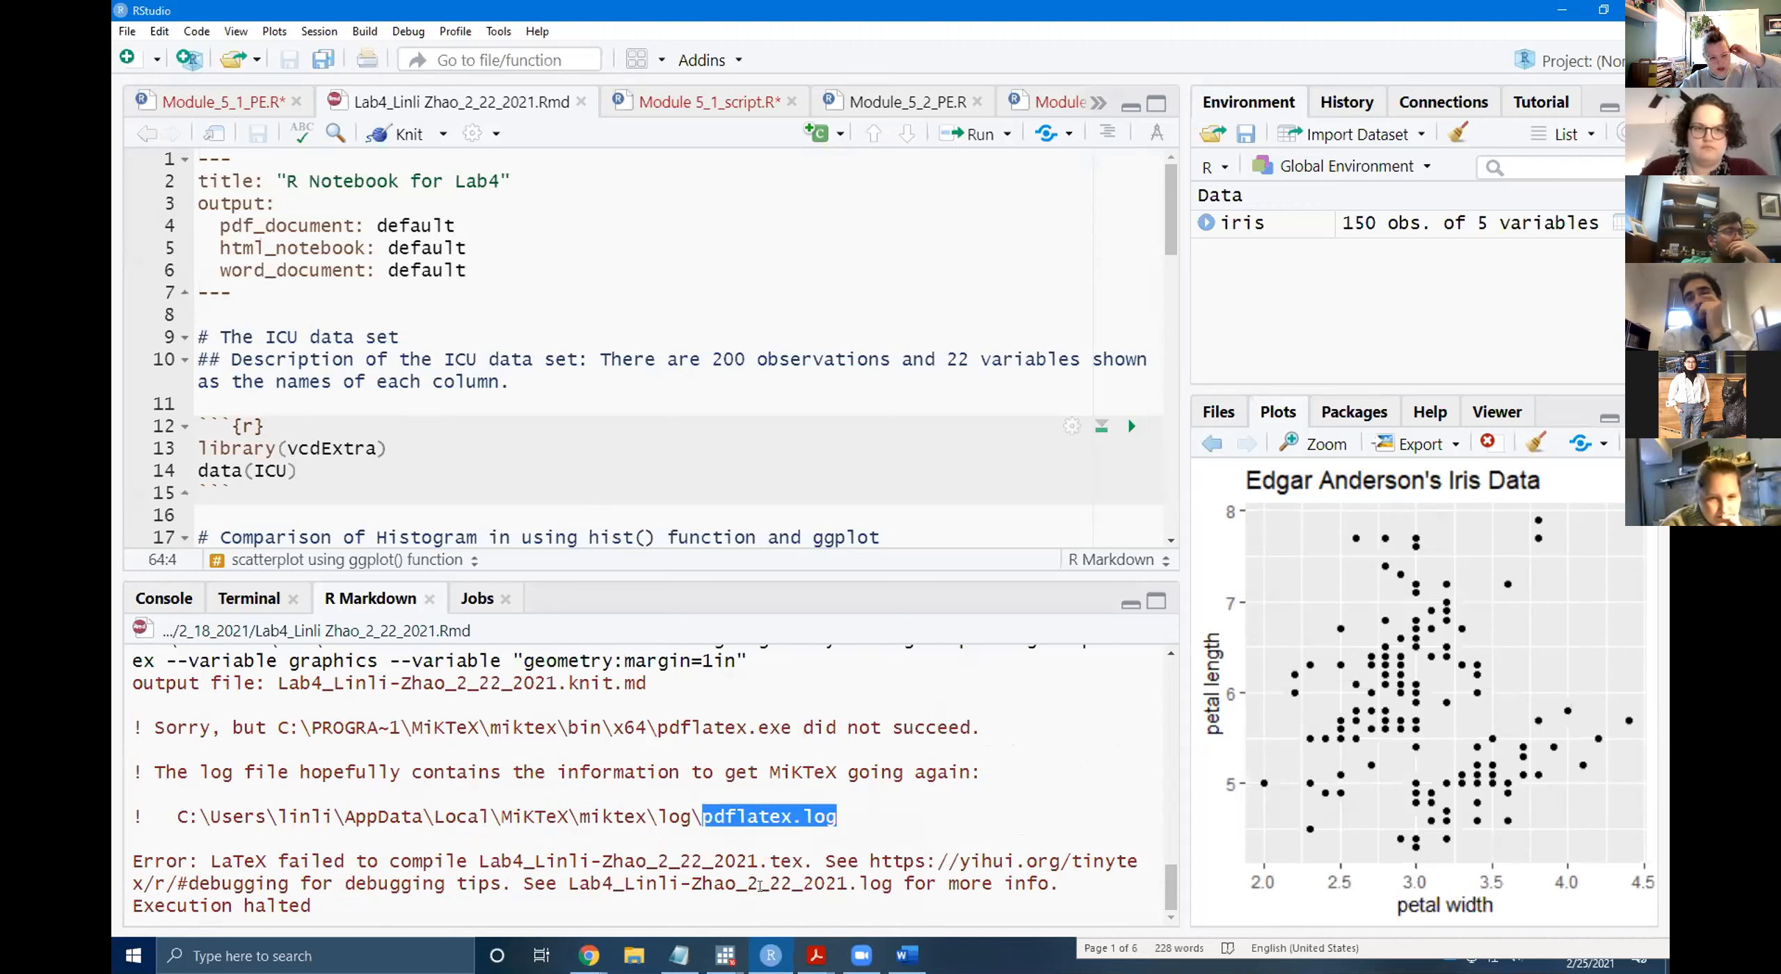
click(633, 955)
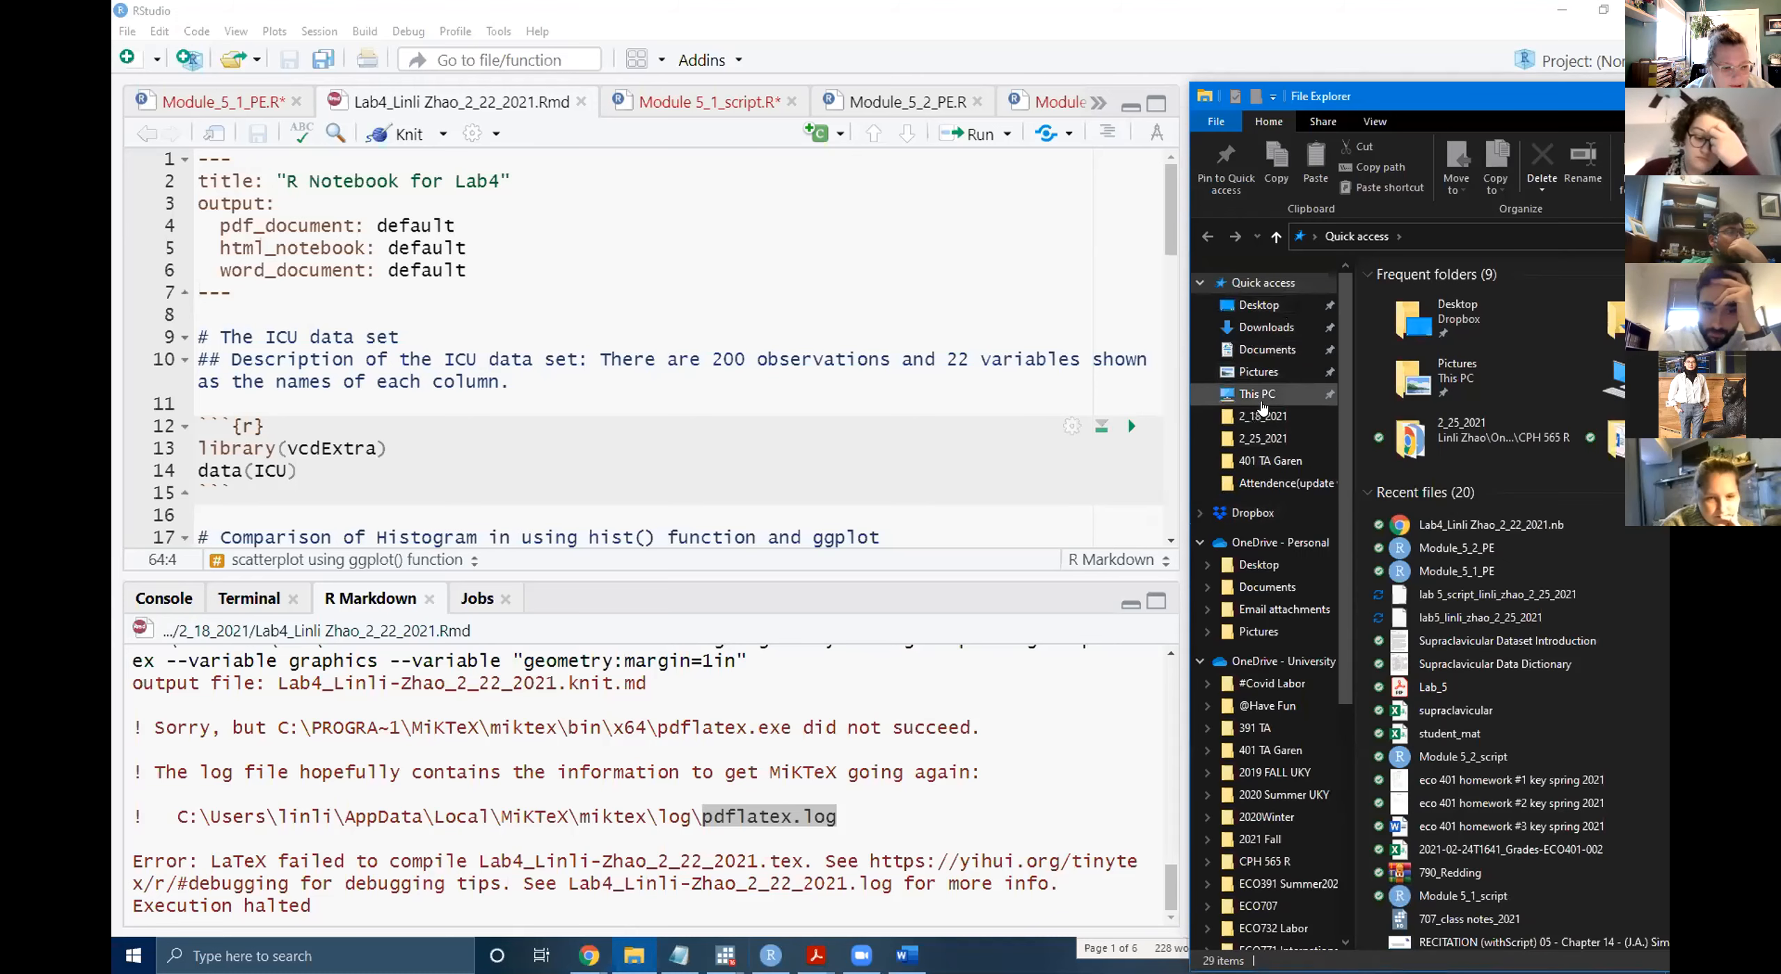
click(1259, 305)
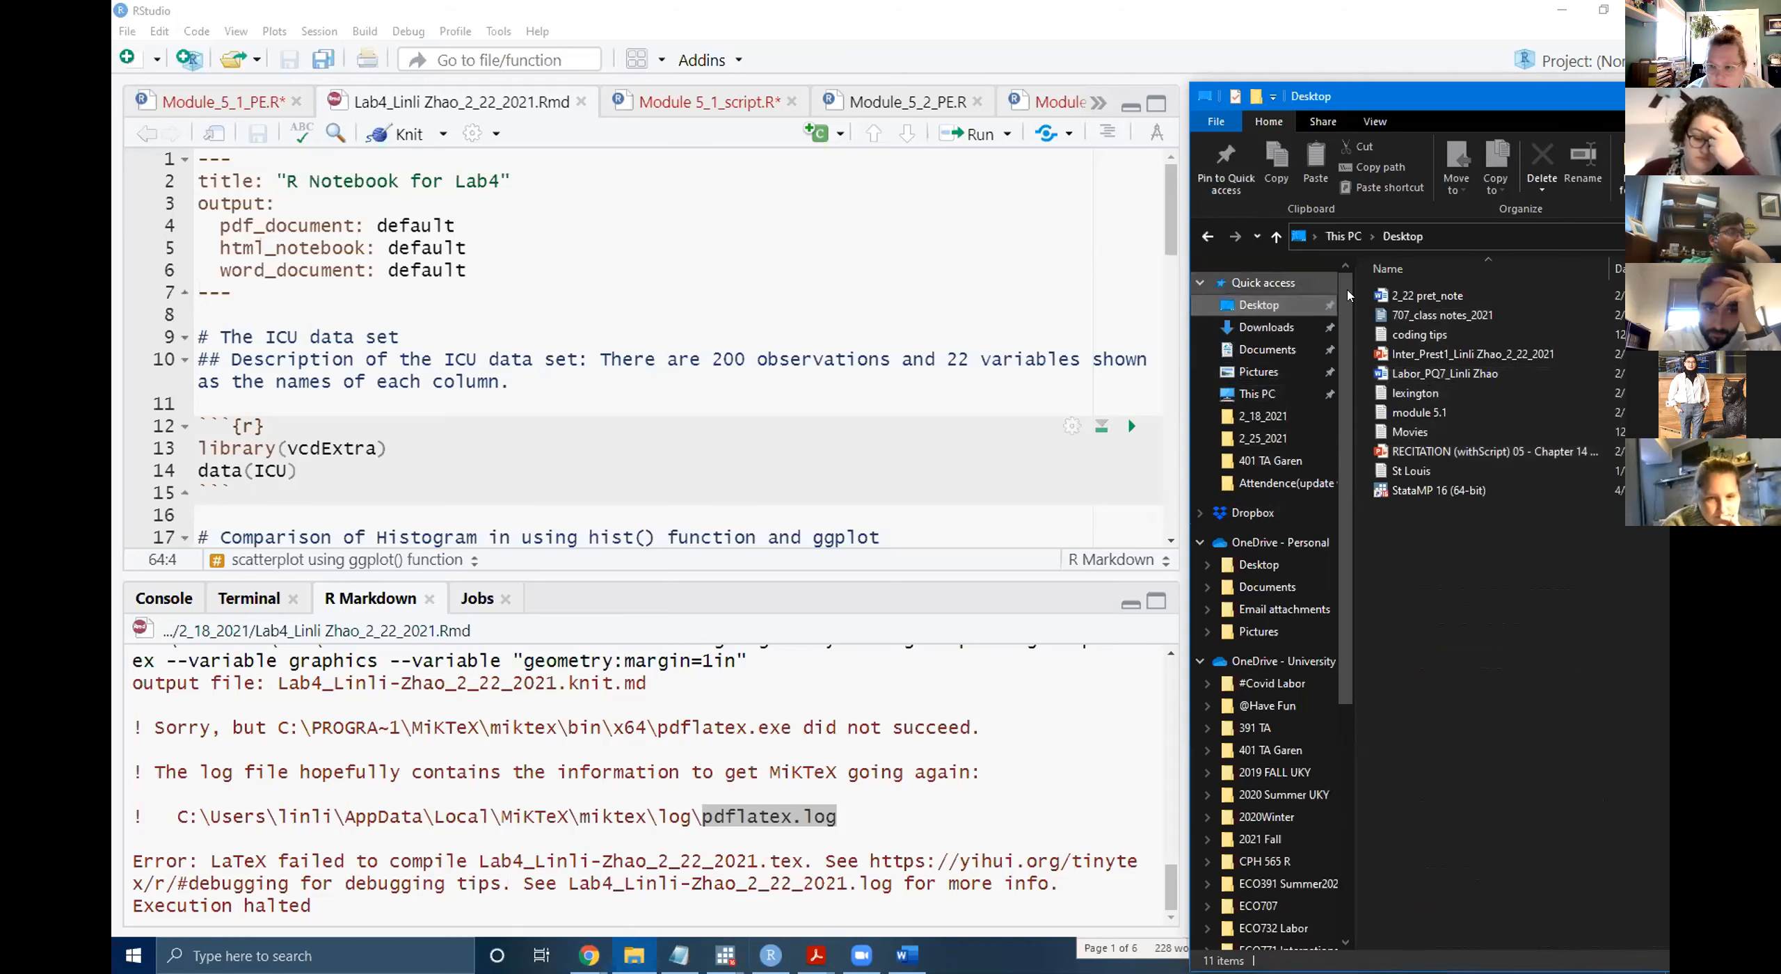
double_click(1264, 281)
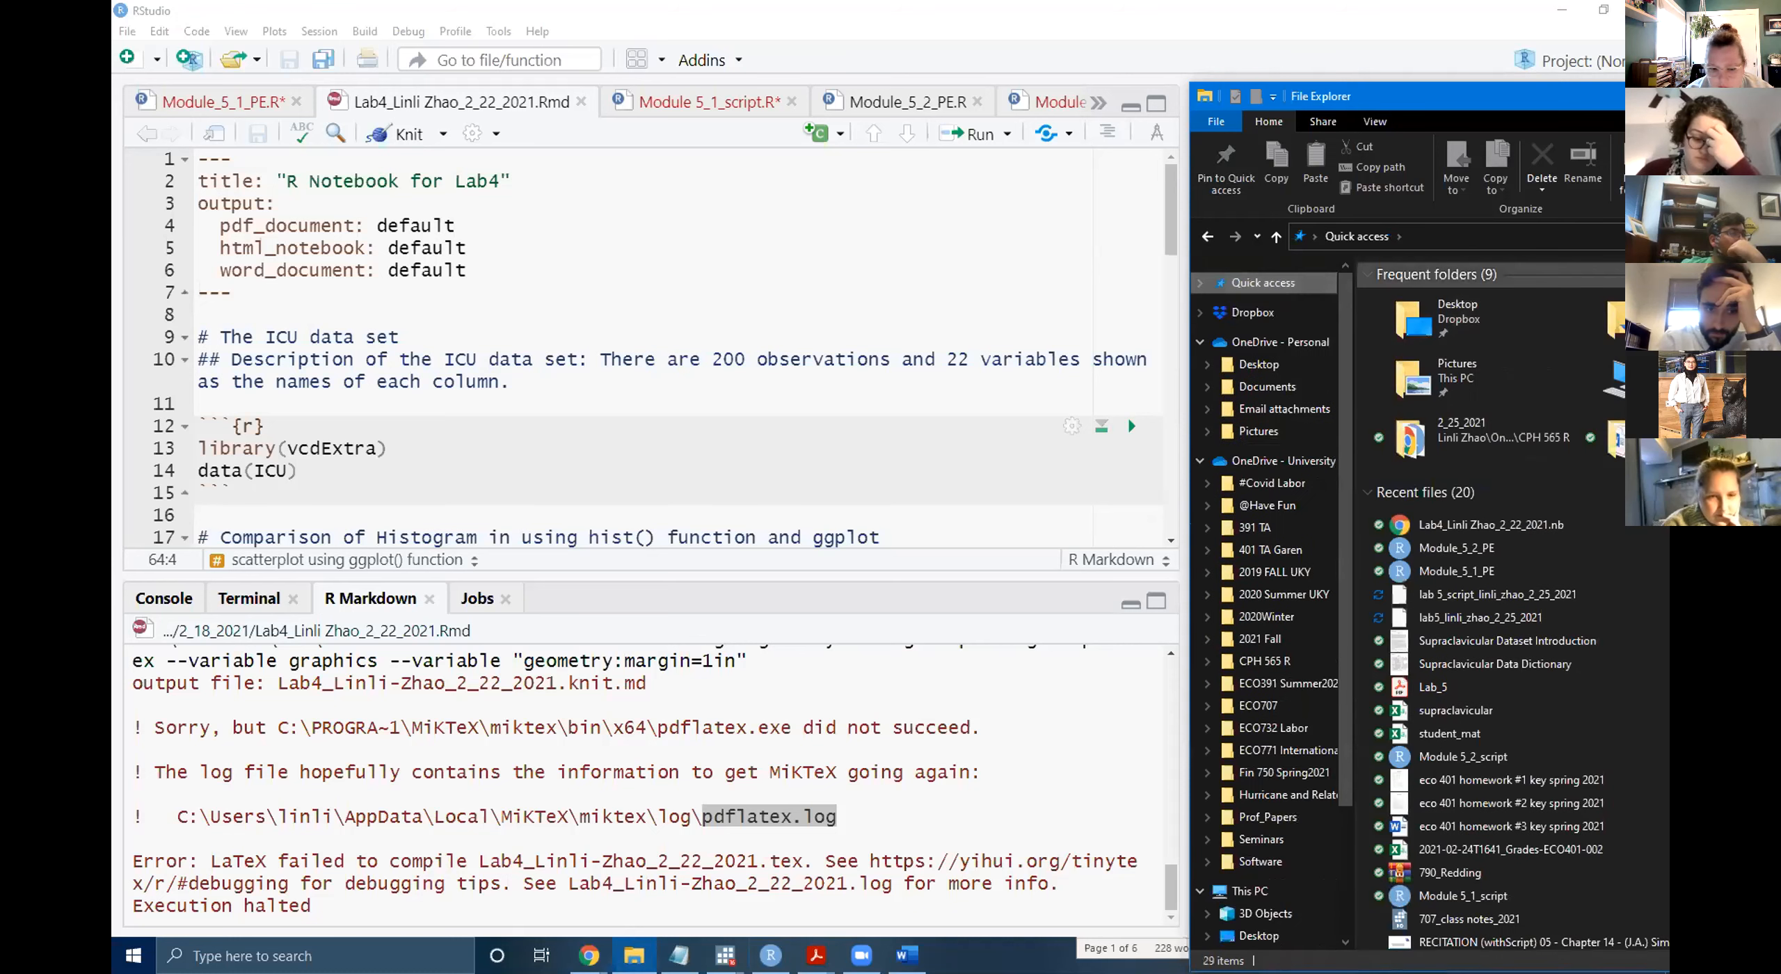
key(alt+F4)
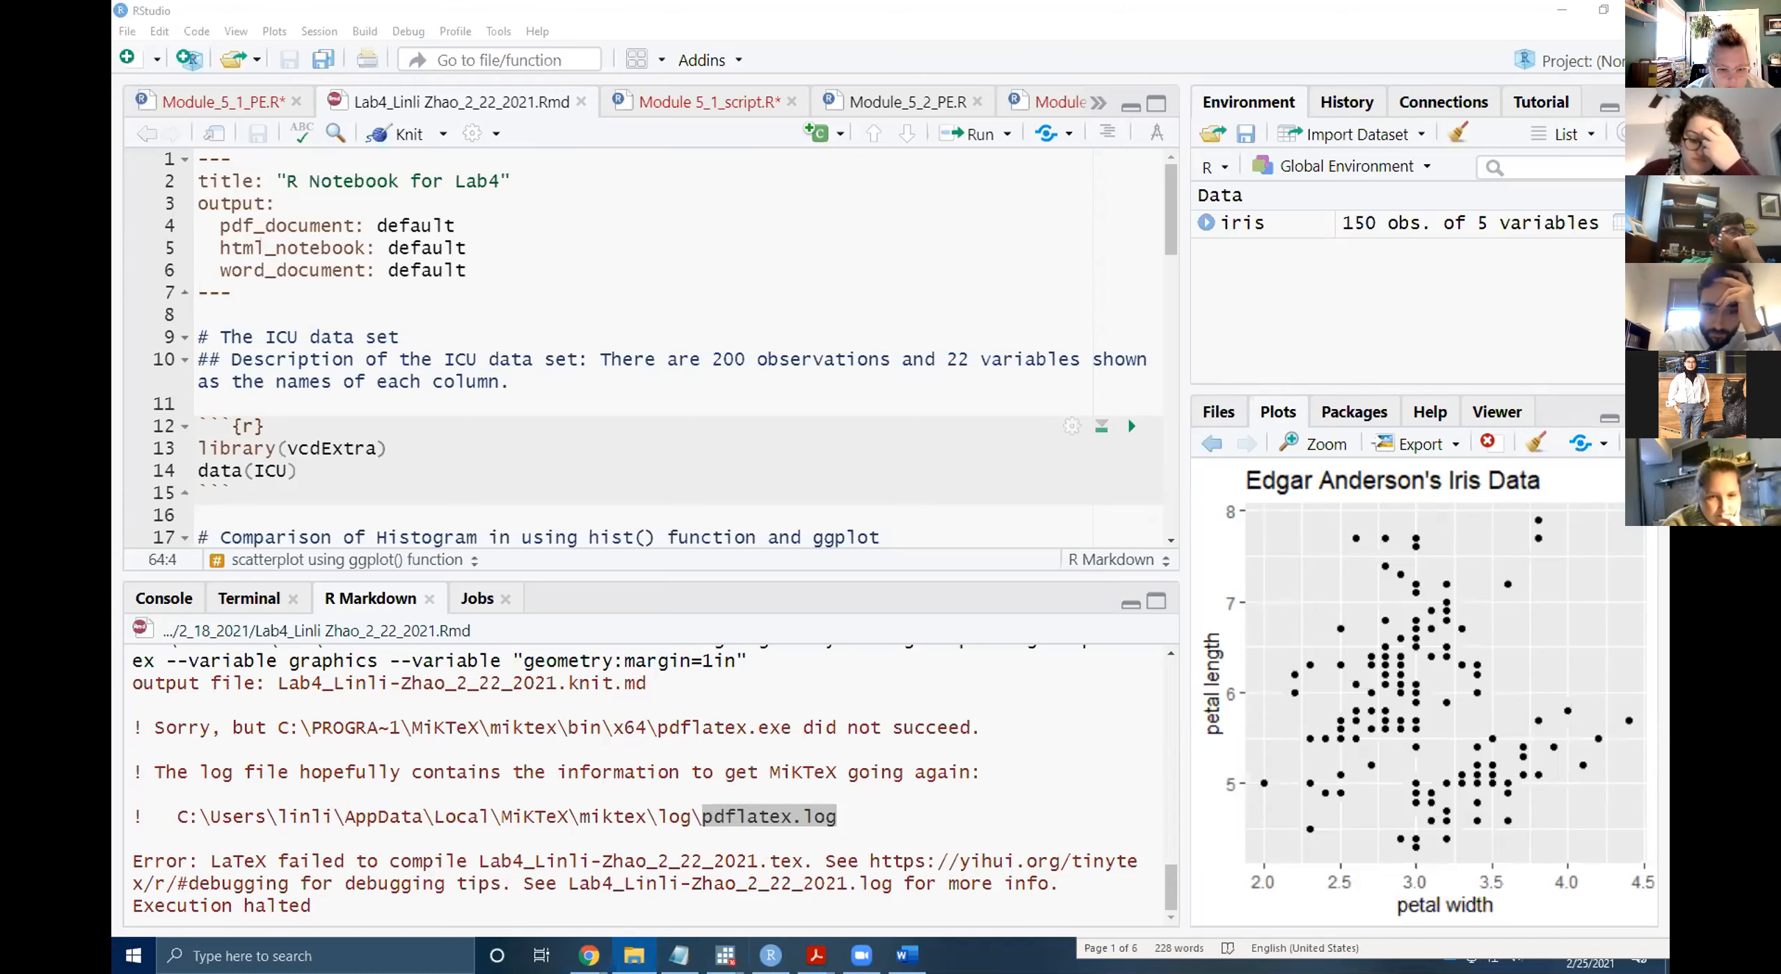
Browse in File Explorer to the user's own profile folder under C:\Users.
key(alt+Tab)
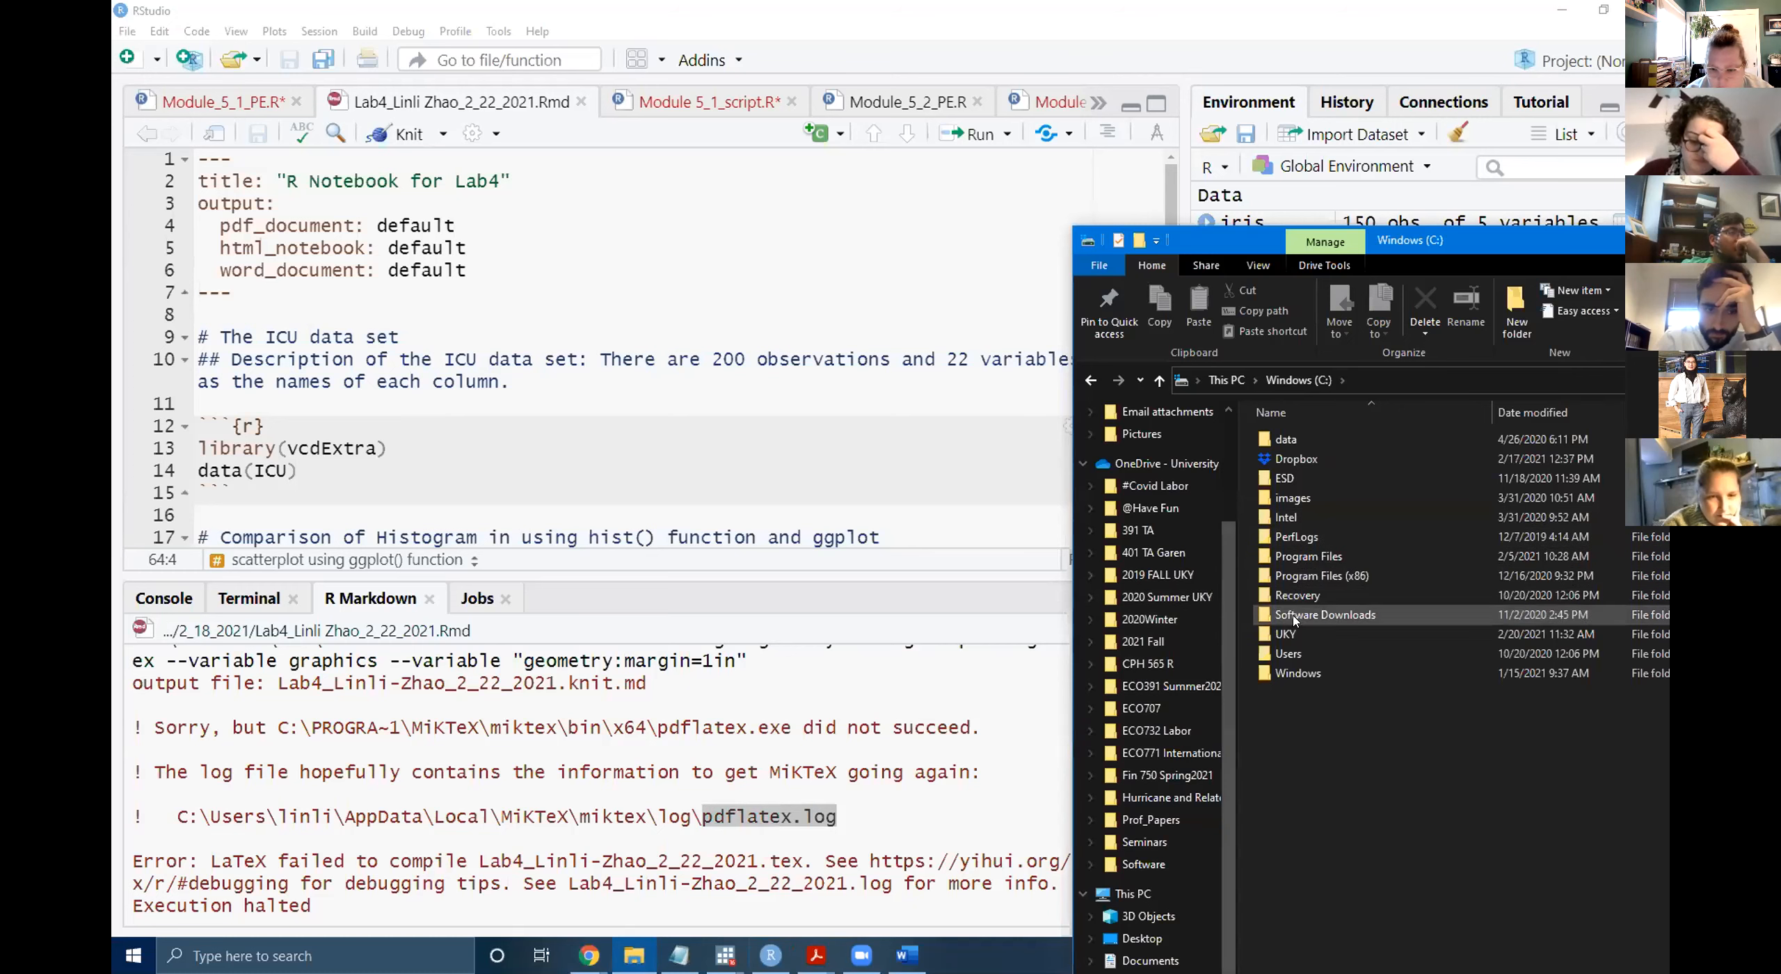
double_click(1288, 653)
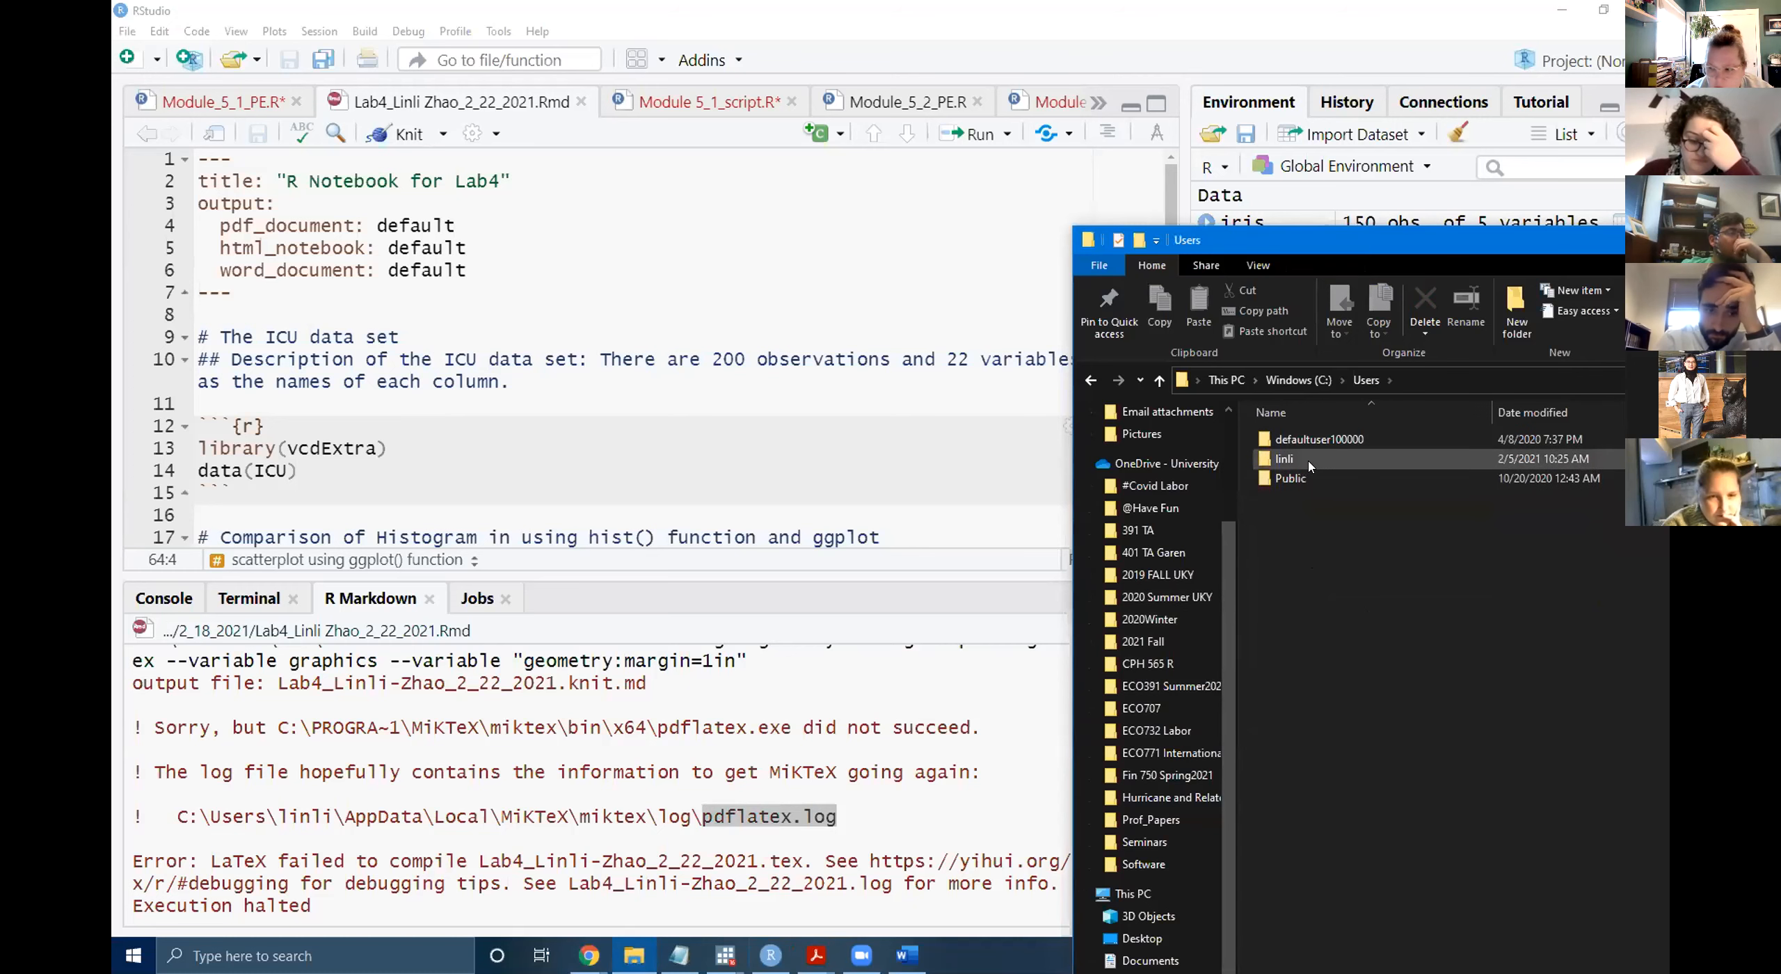
double_click(1285, 459)
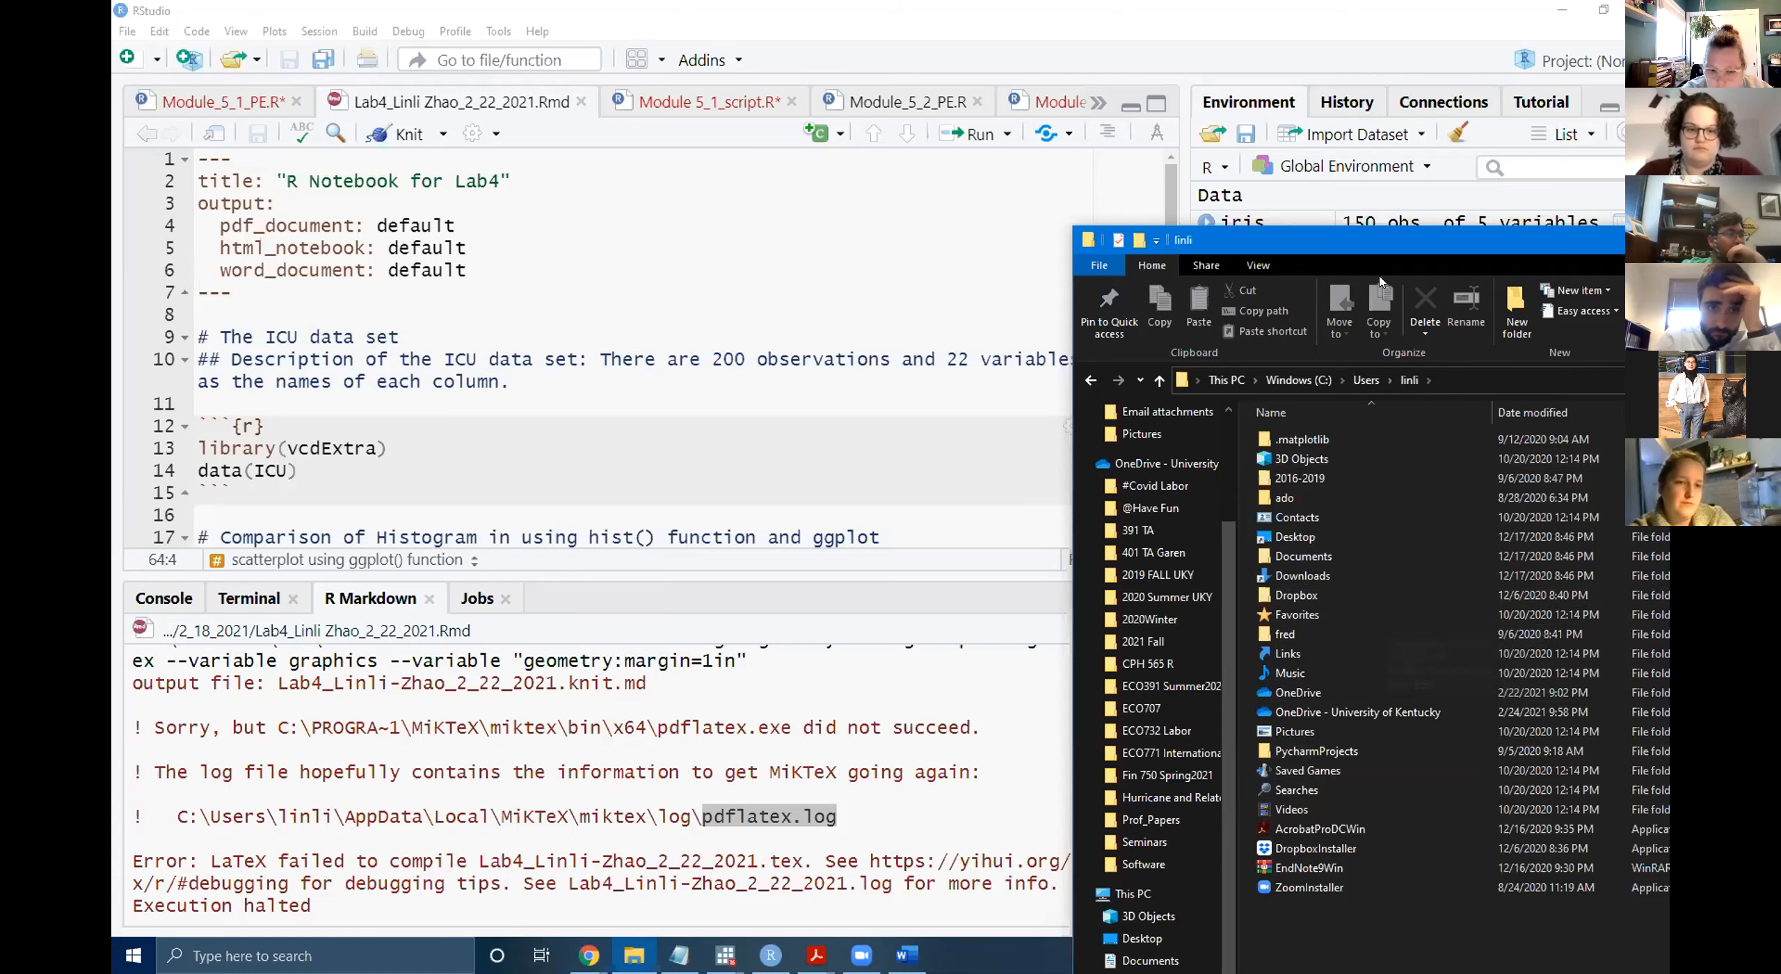
click(1648, 240)
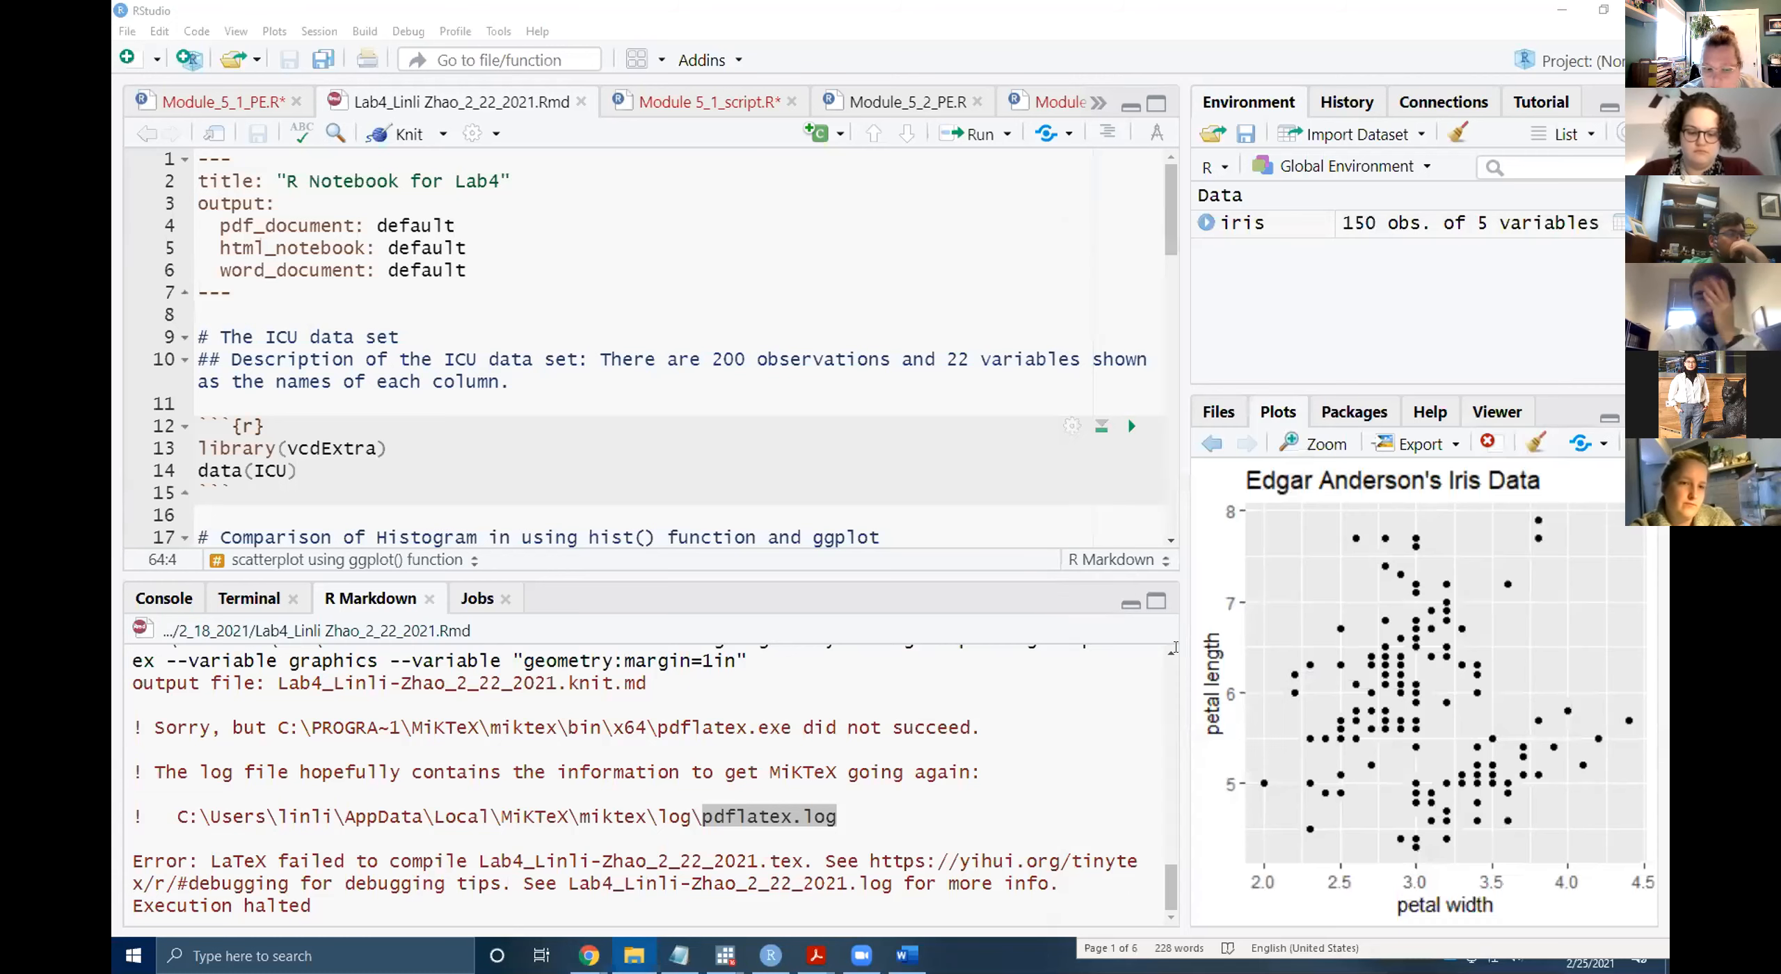
Copy pdflatex.log from the knit output again and search the user's profile folder in File Explorer for it.
right_click(810, 808)
click(881, 852)
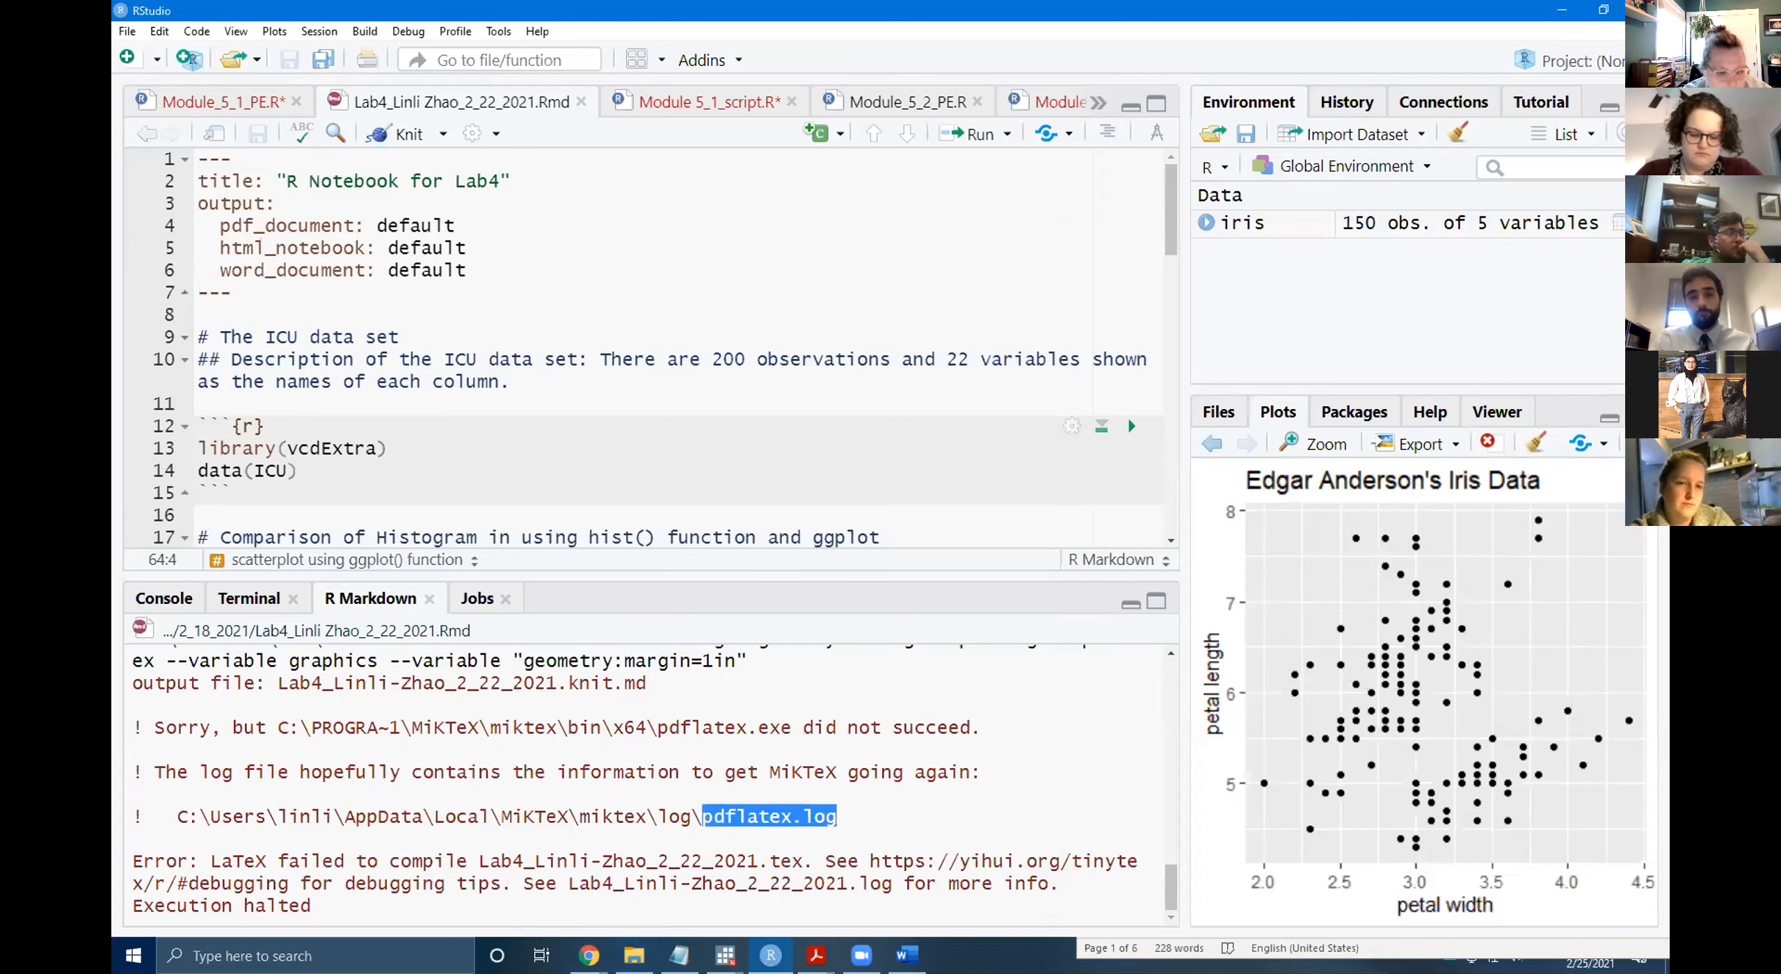
click(633, 955)
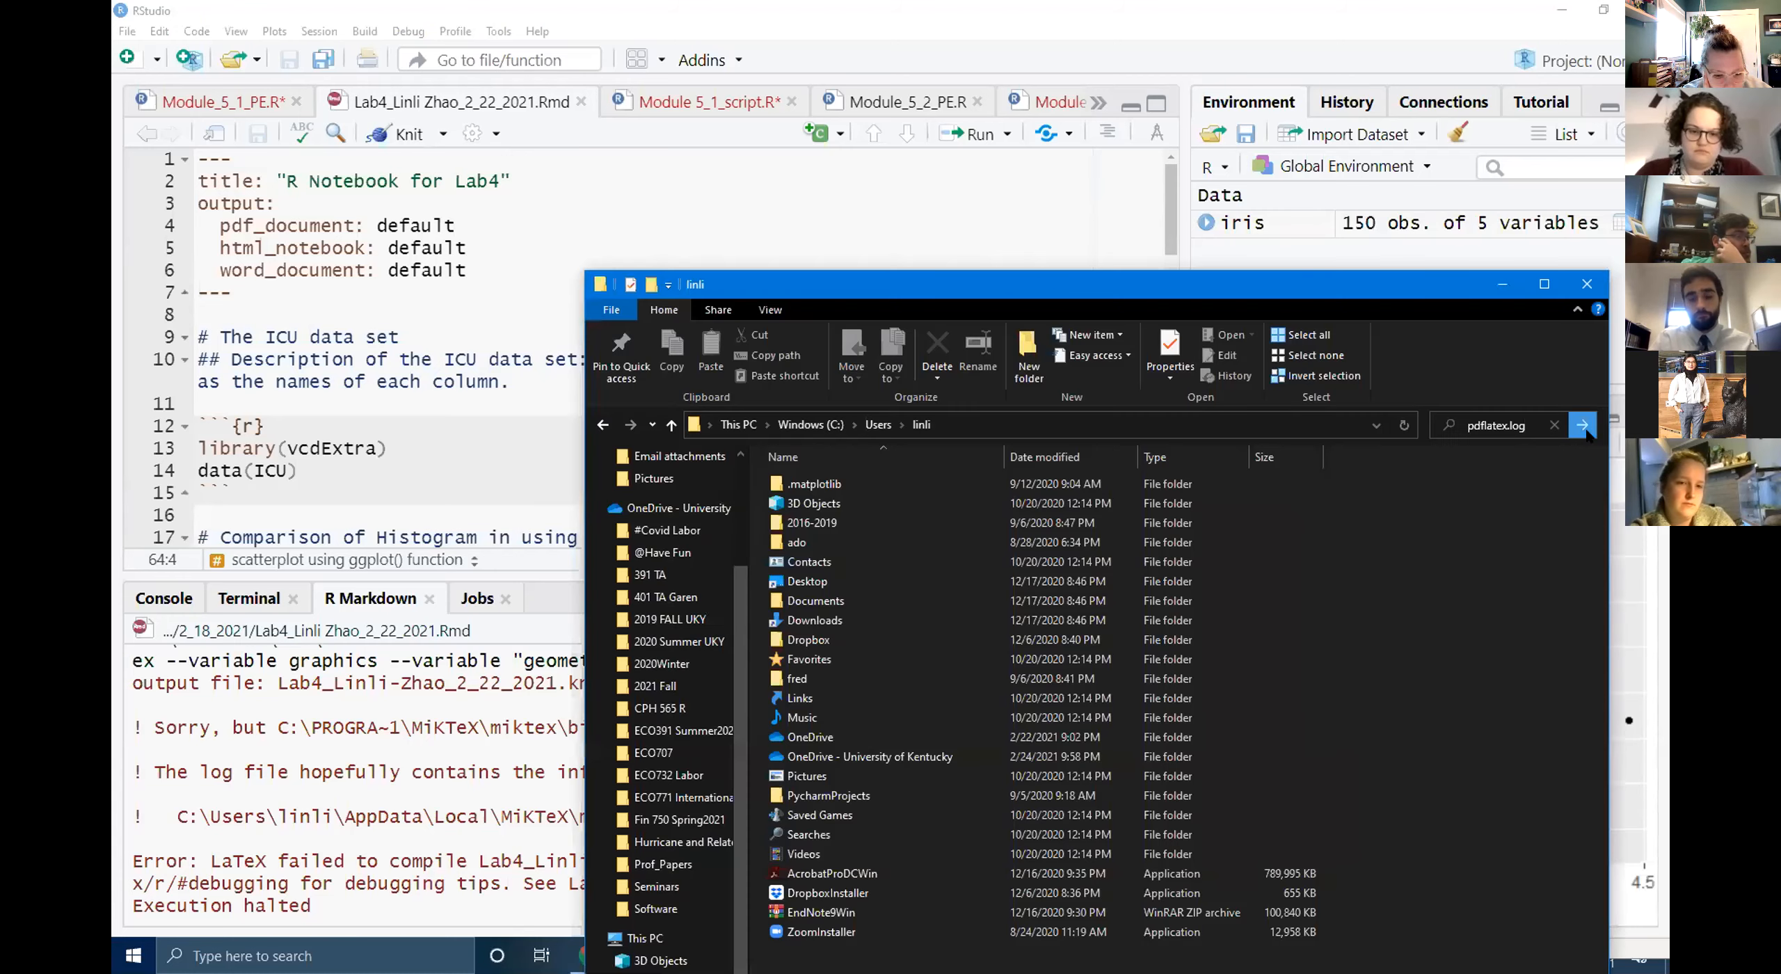
click(1580, 426)
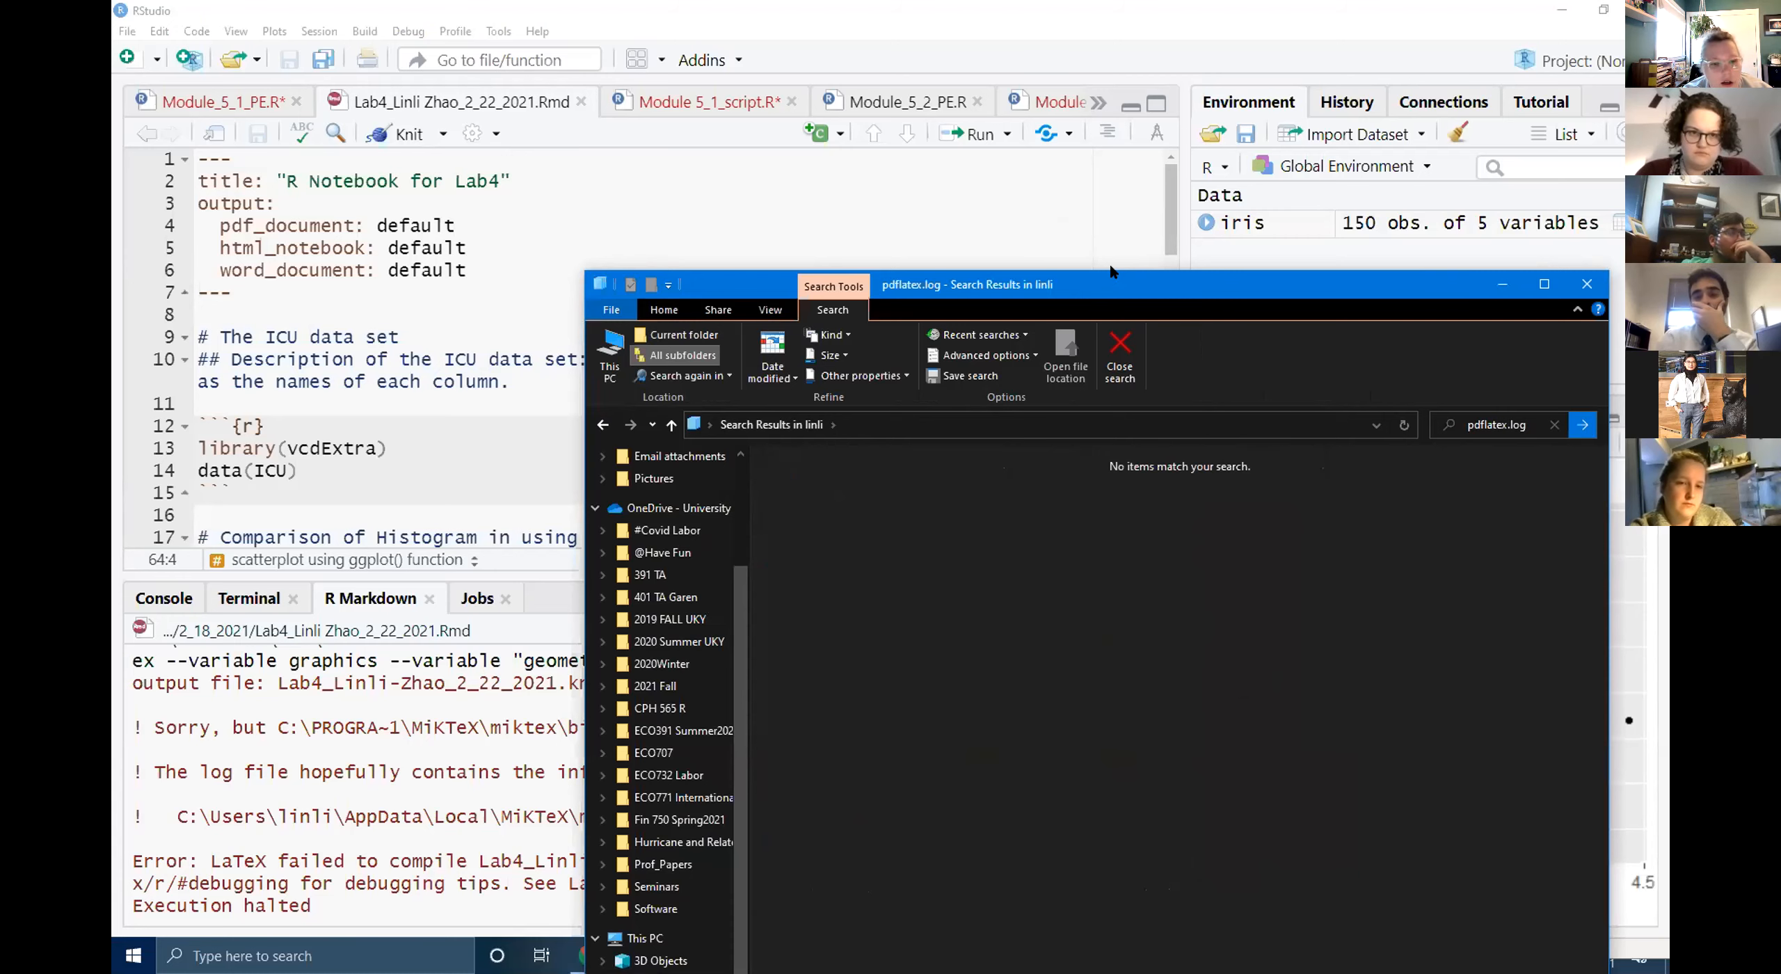
drag(1111, 271, 1113, 76)
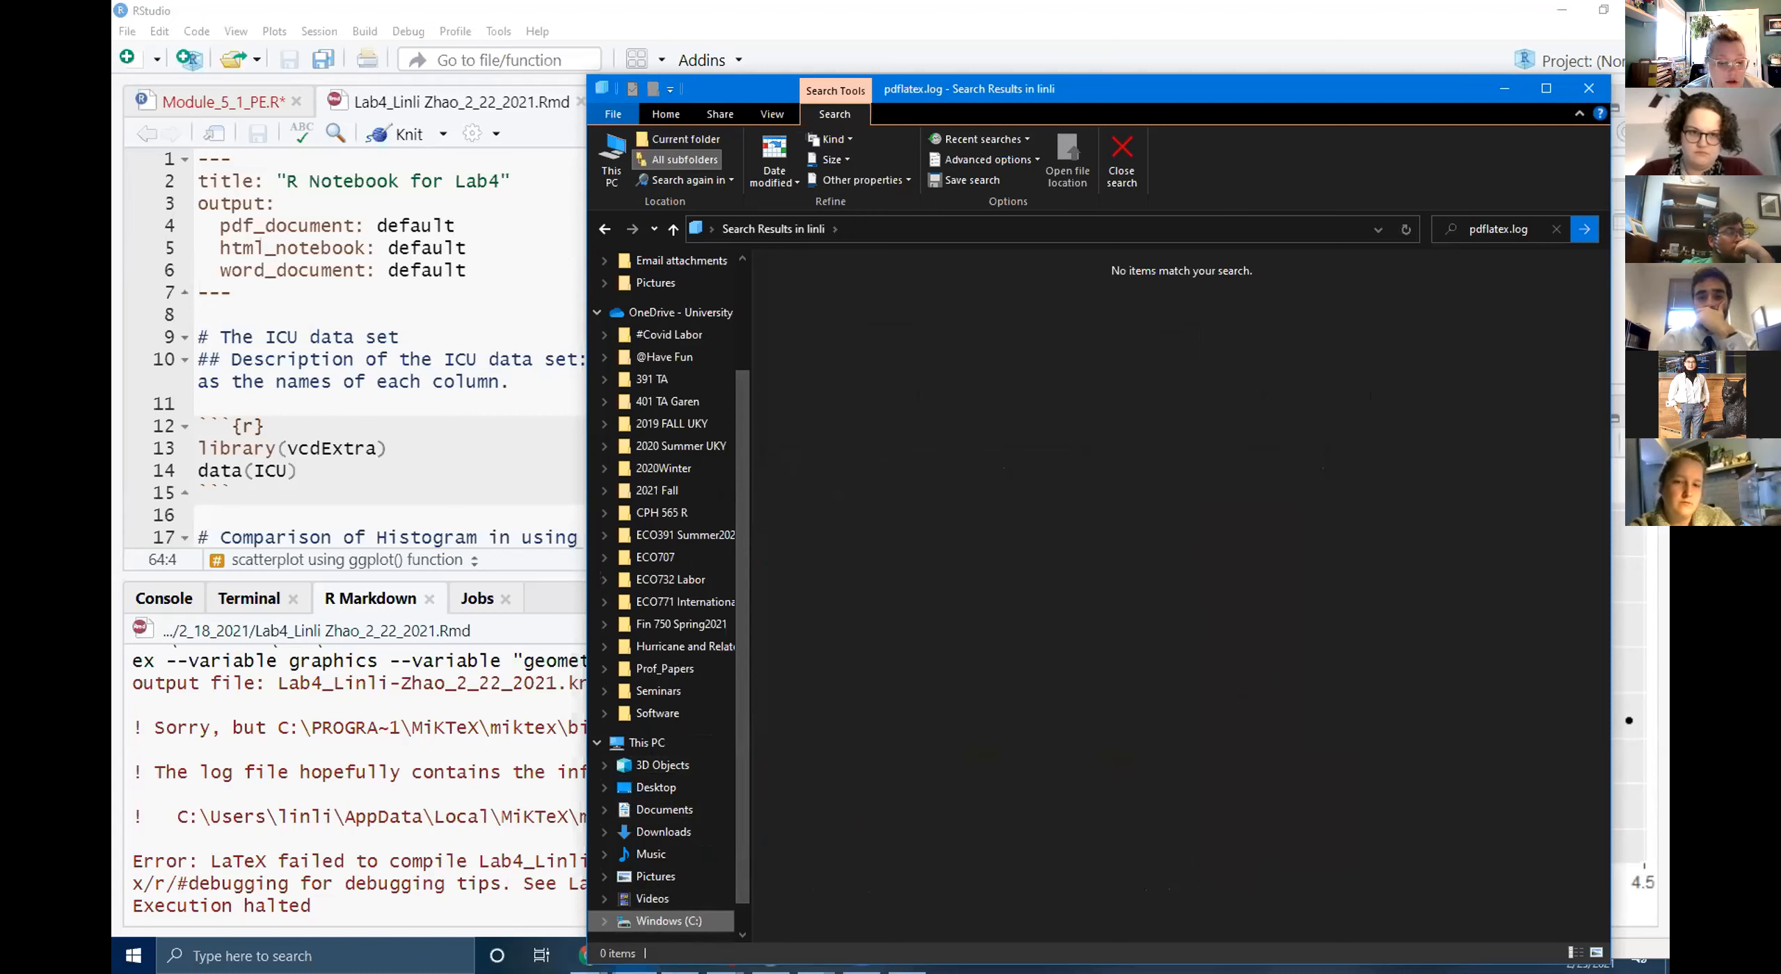
Try to find pdflatex.log with a Windows search, and close the Bing web results.
click(376, 950)
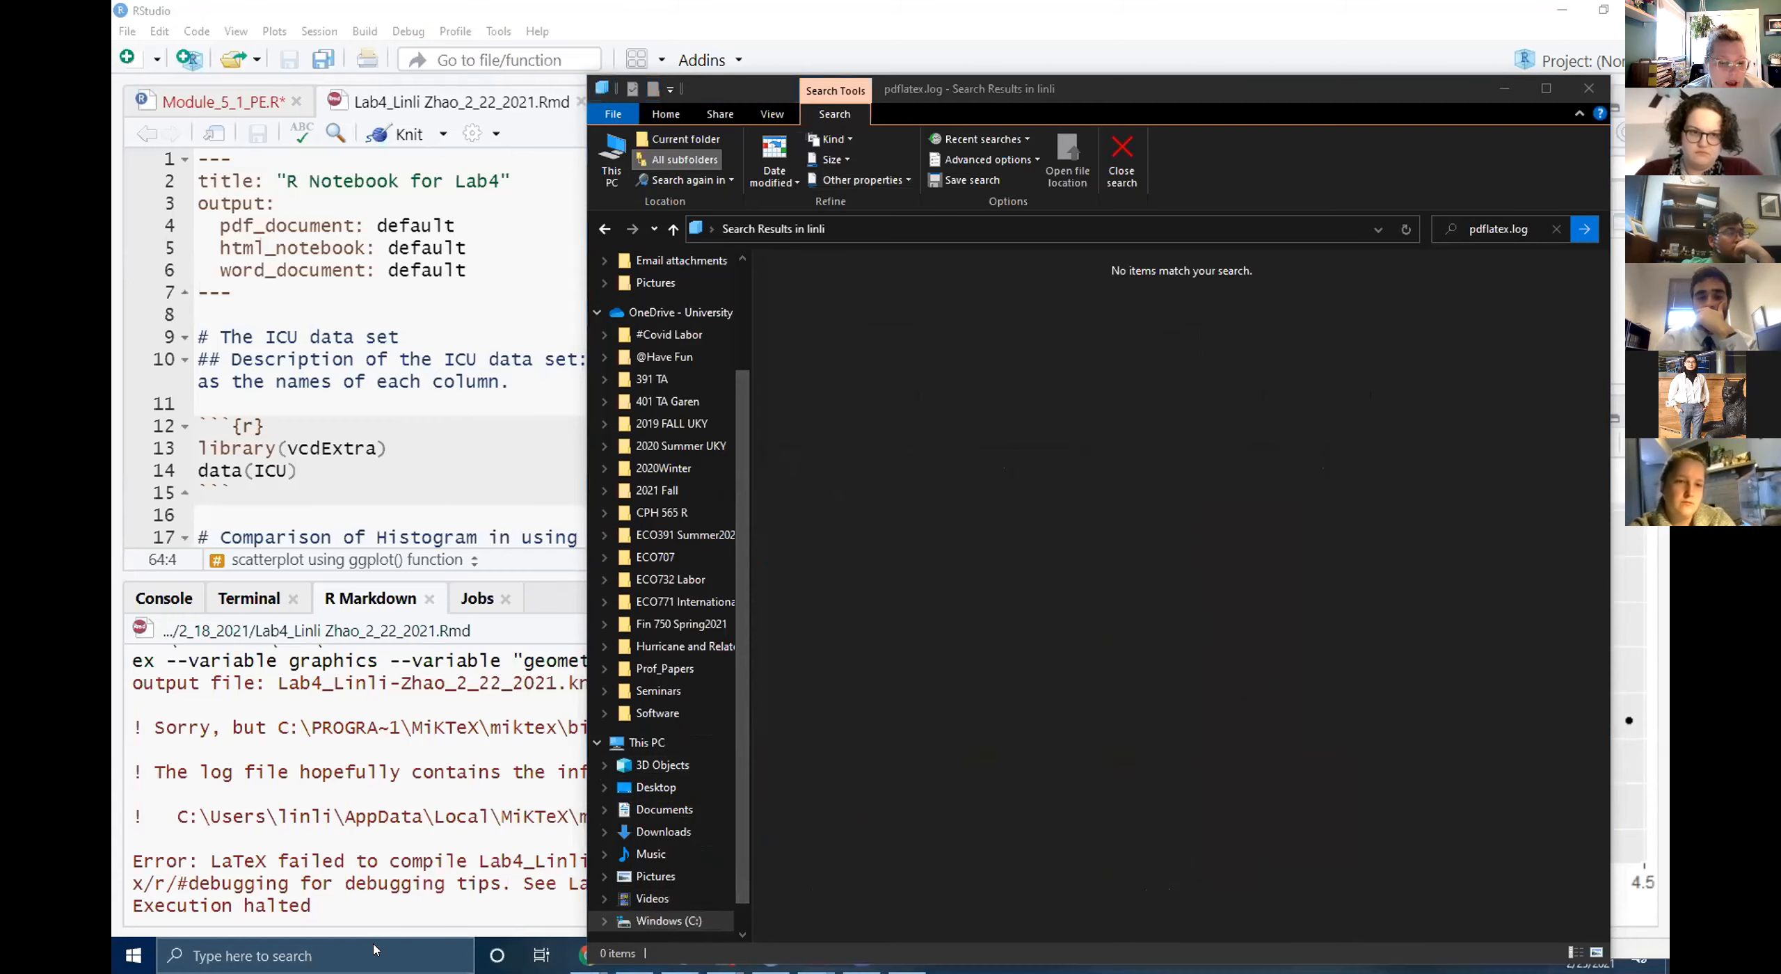
key(ctrl+v)
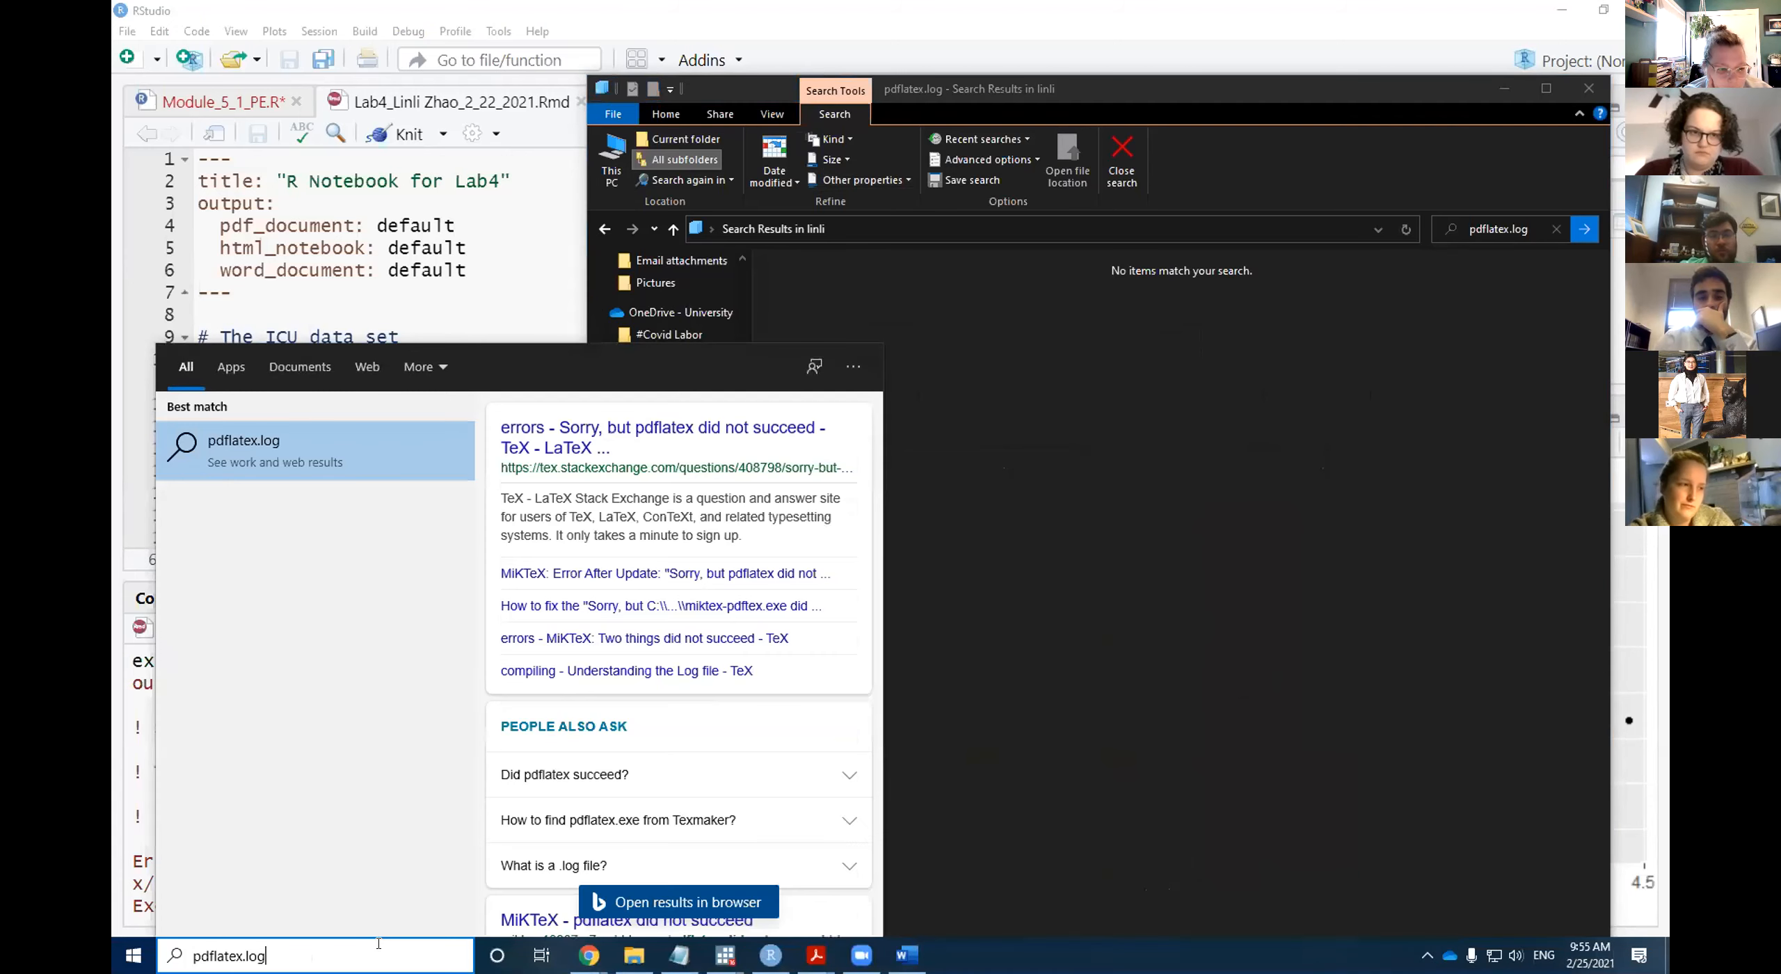
key(Escape)
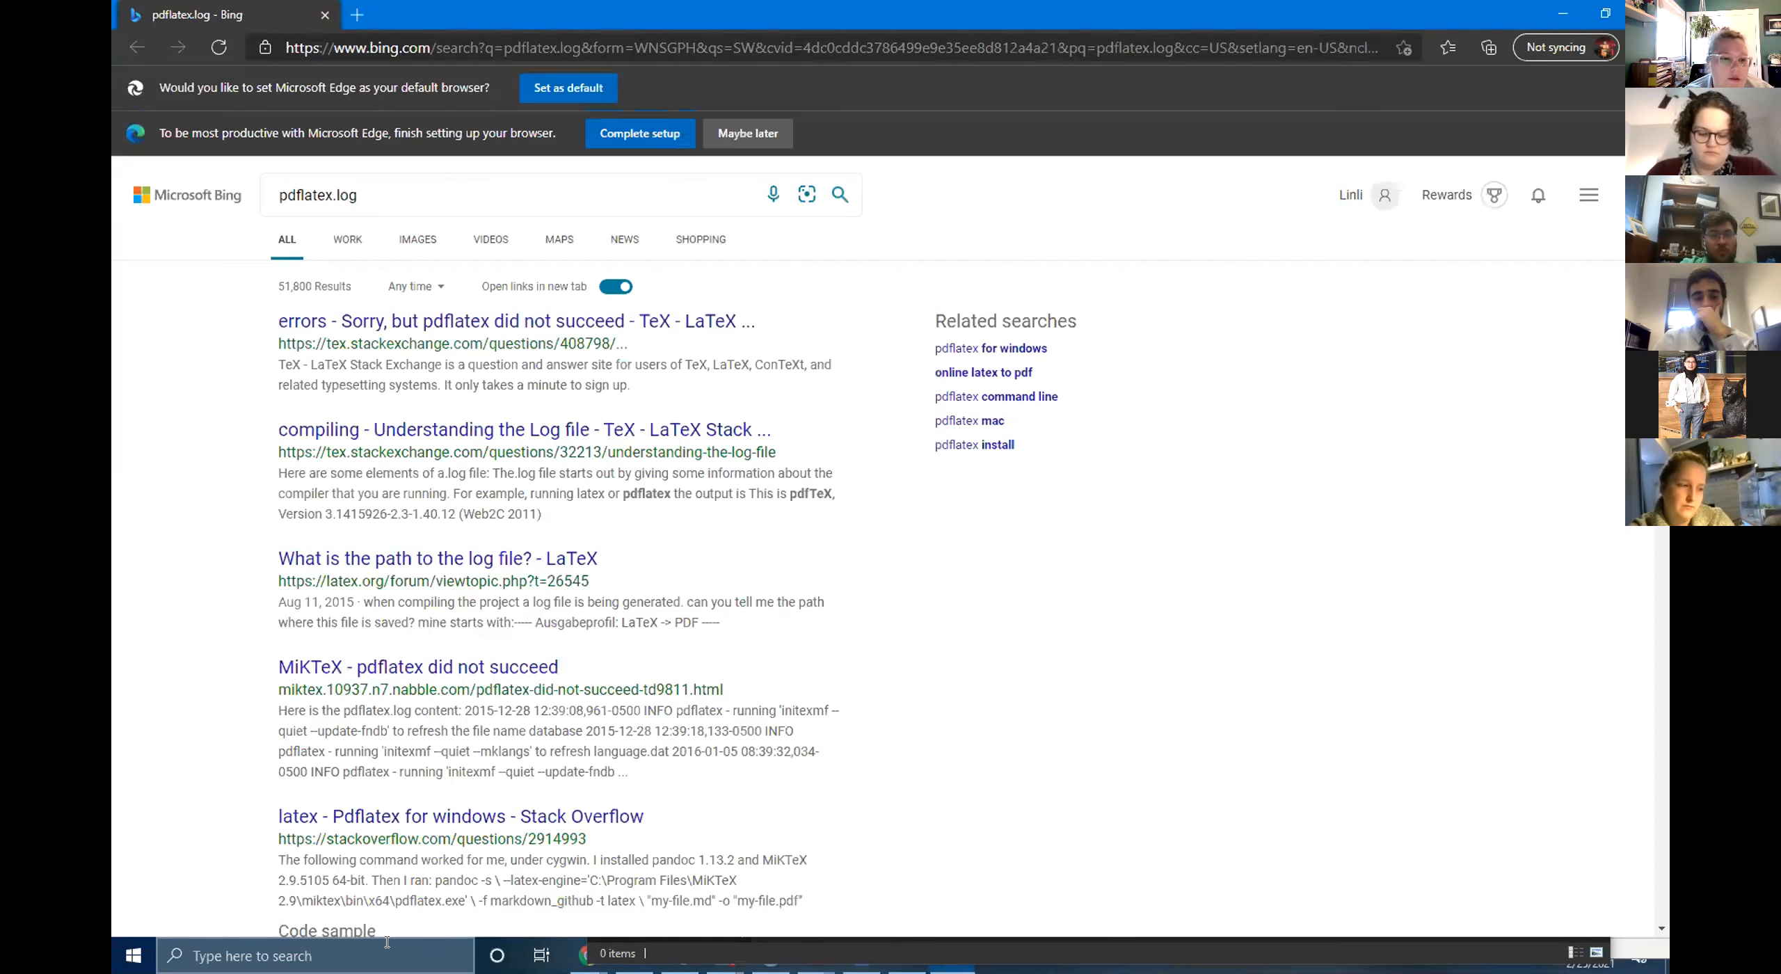
double_click(1518, 8)
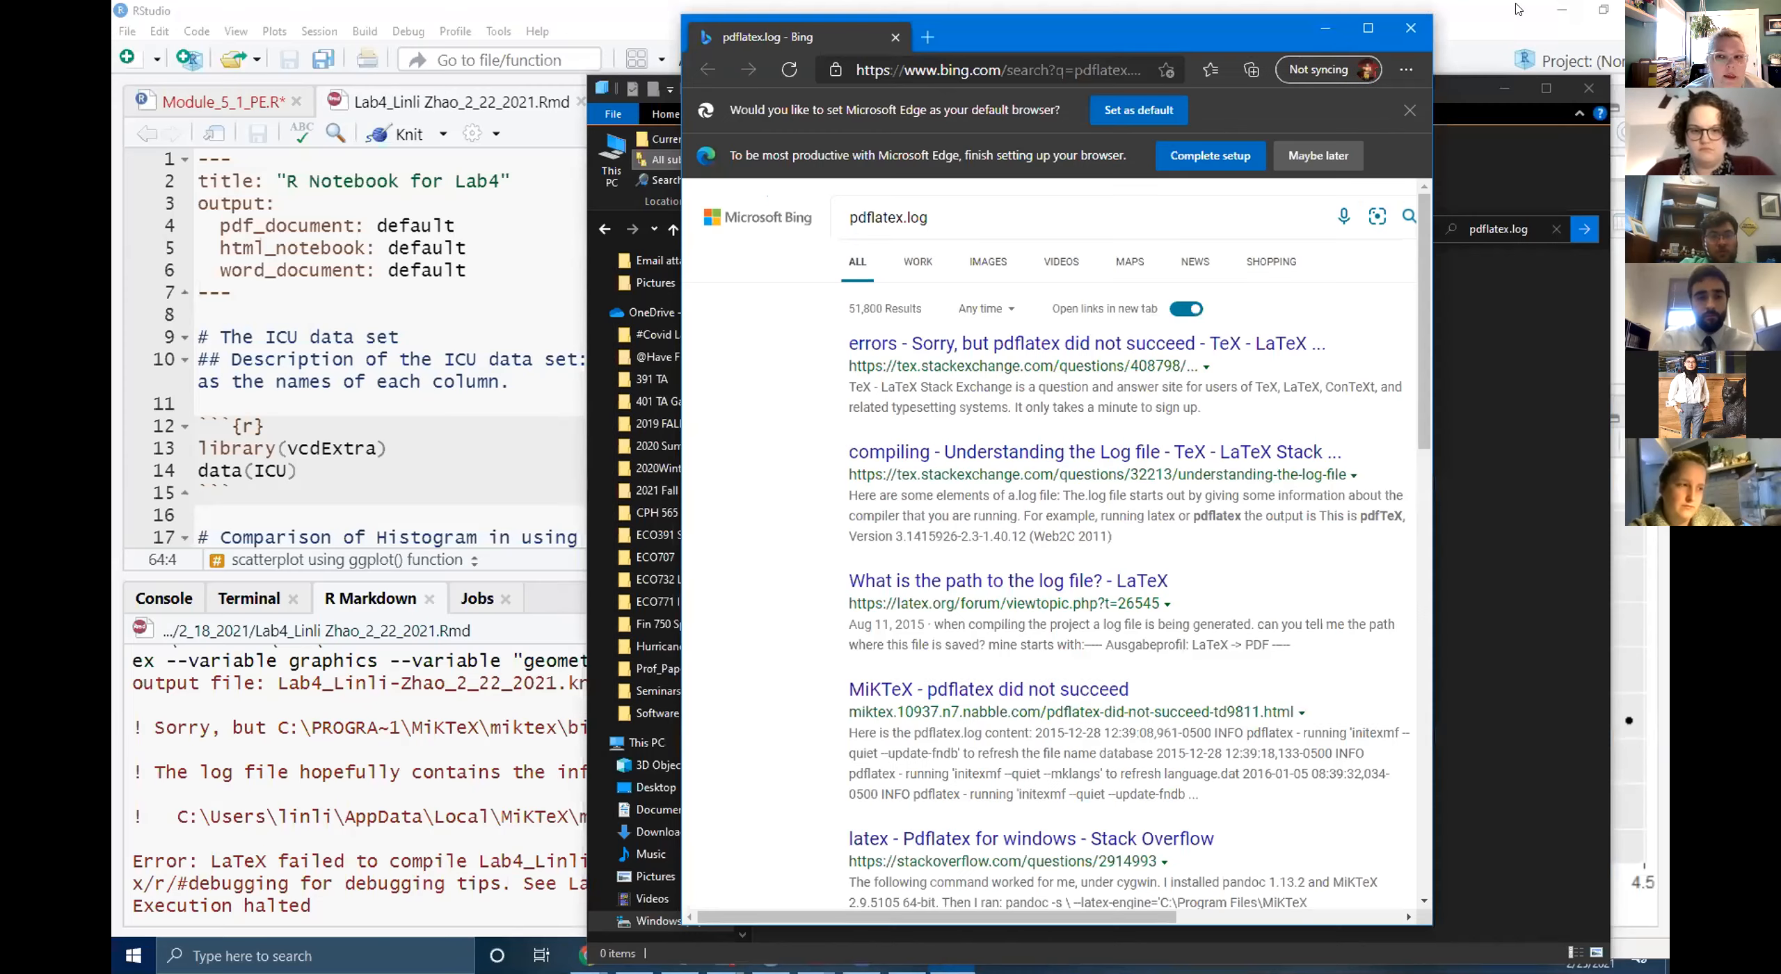
click(1410, 28)
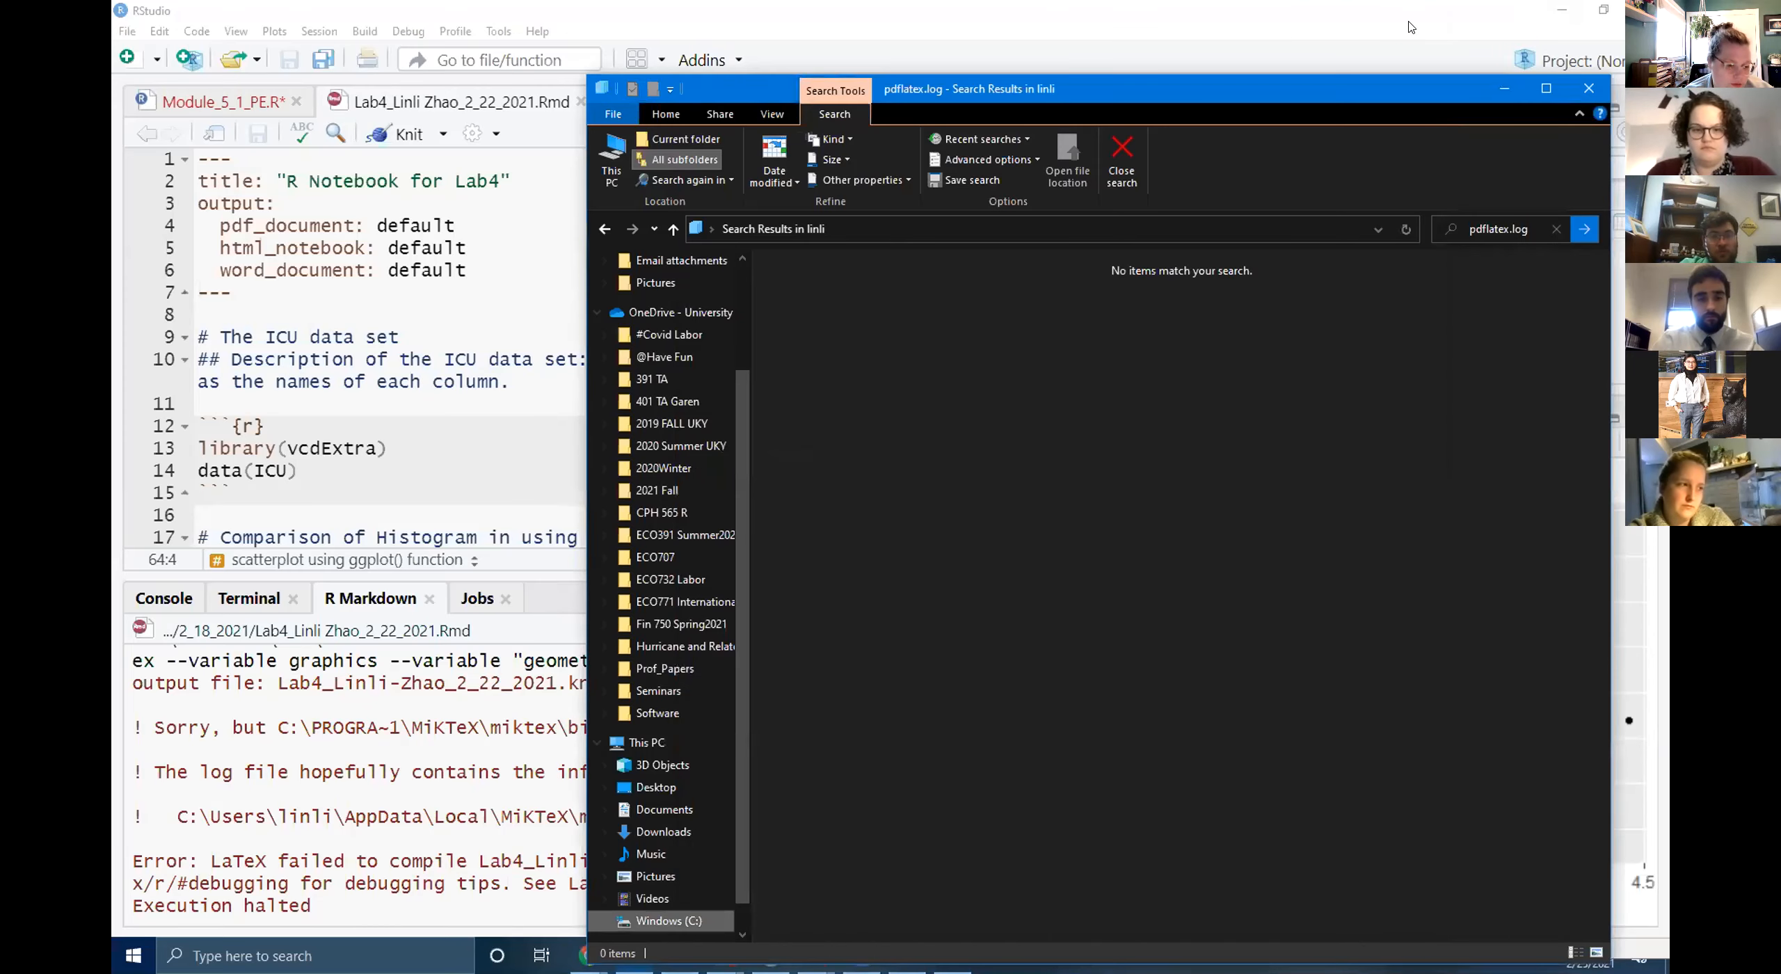
click(134, 955)
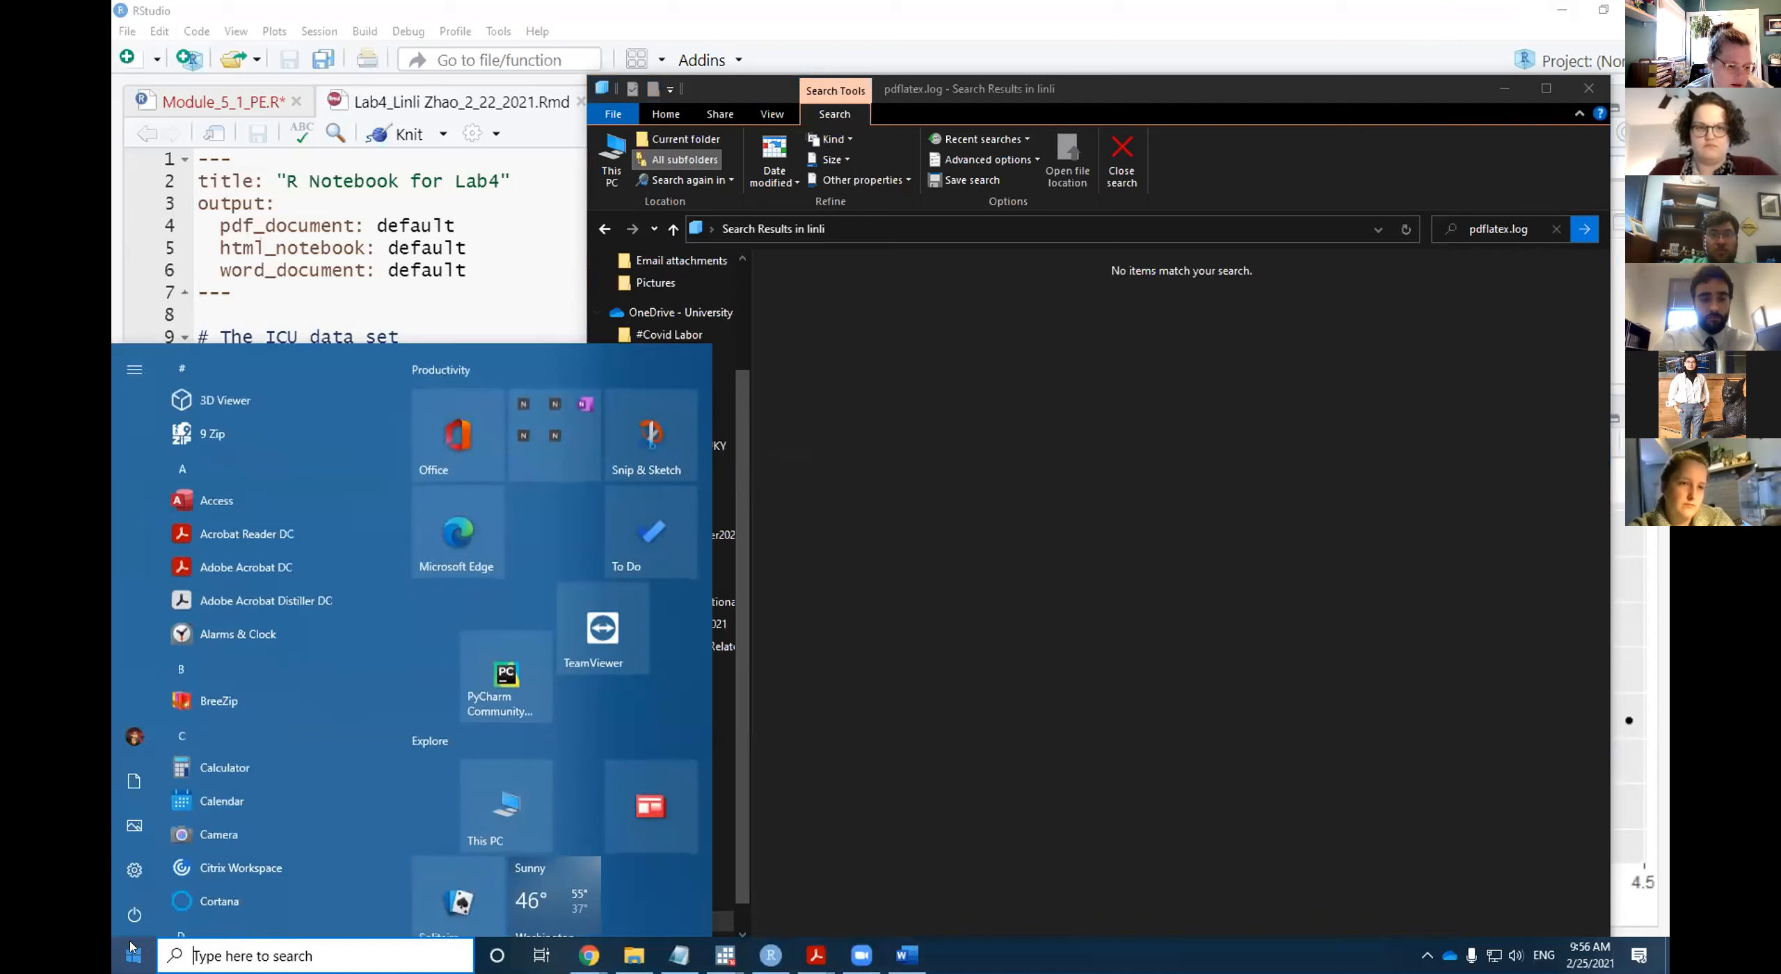
scroll(347, 835, down, 10)
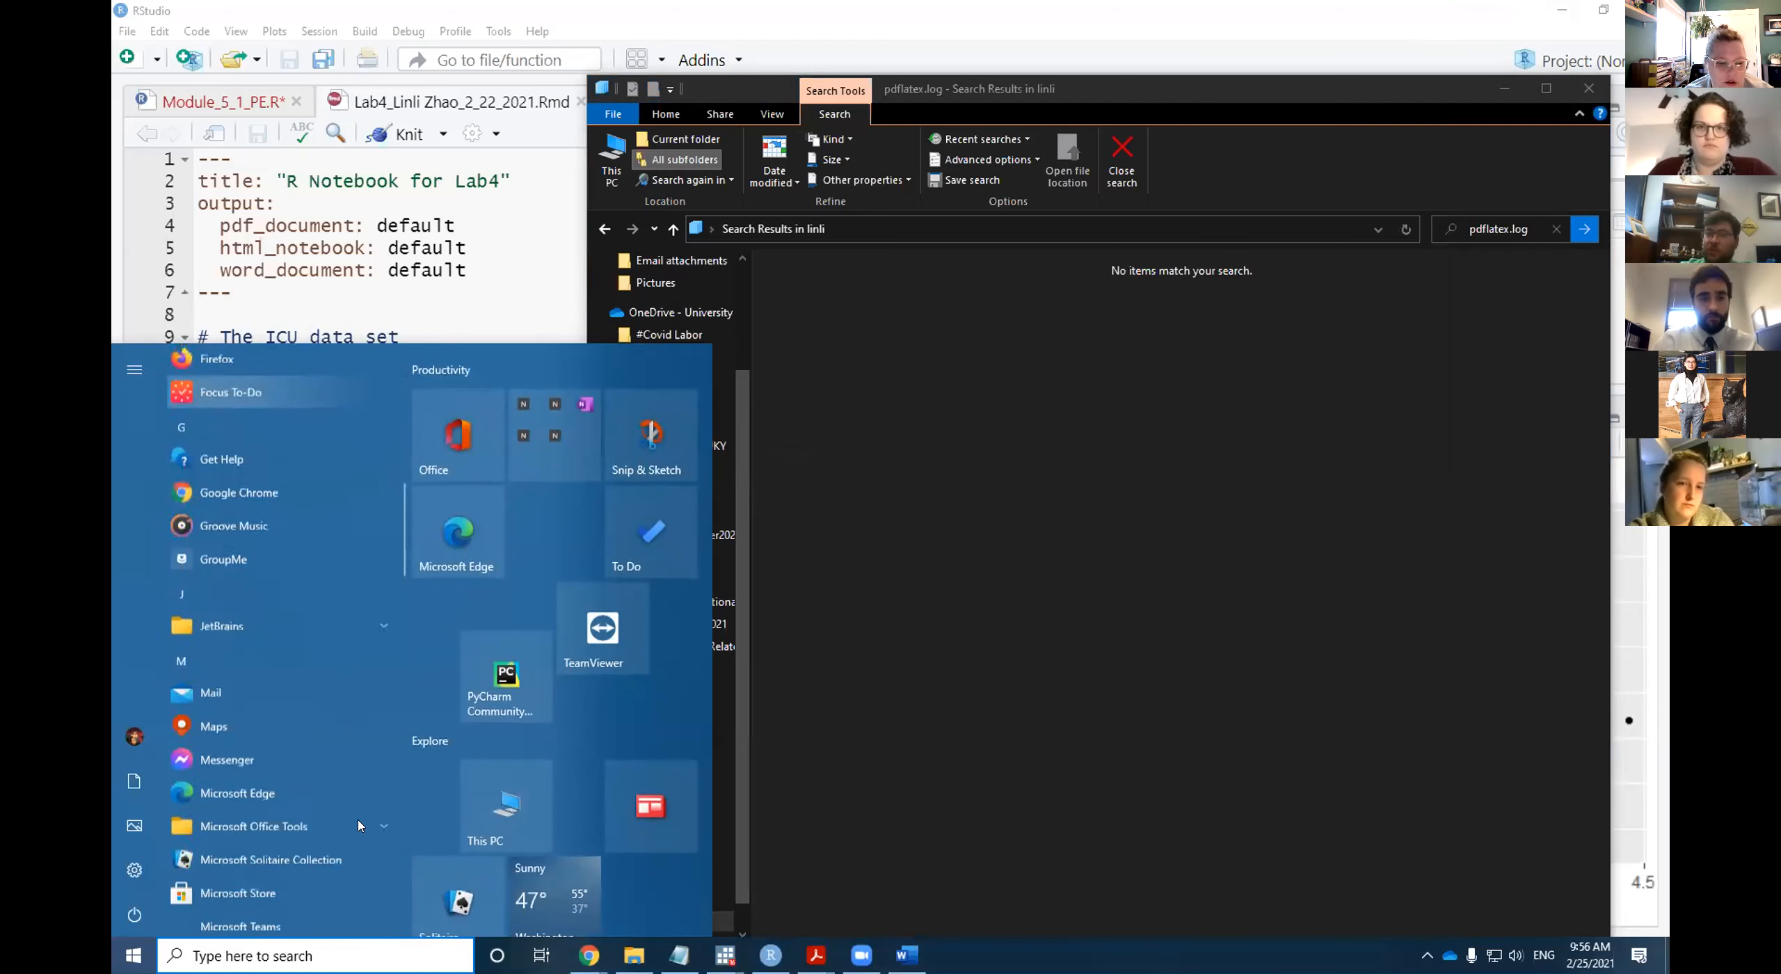
scroll(368, 823, down, 10)
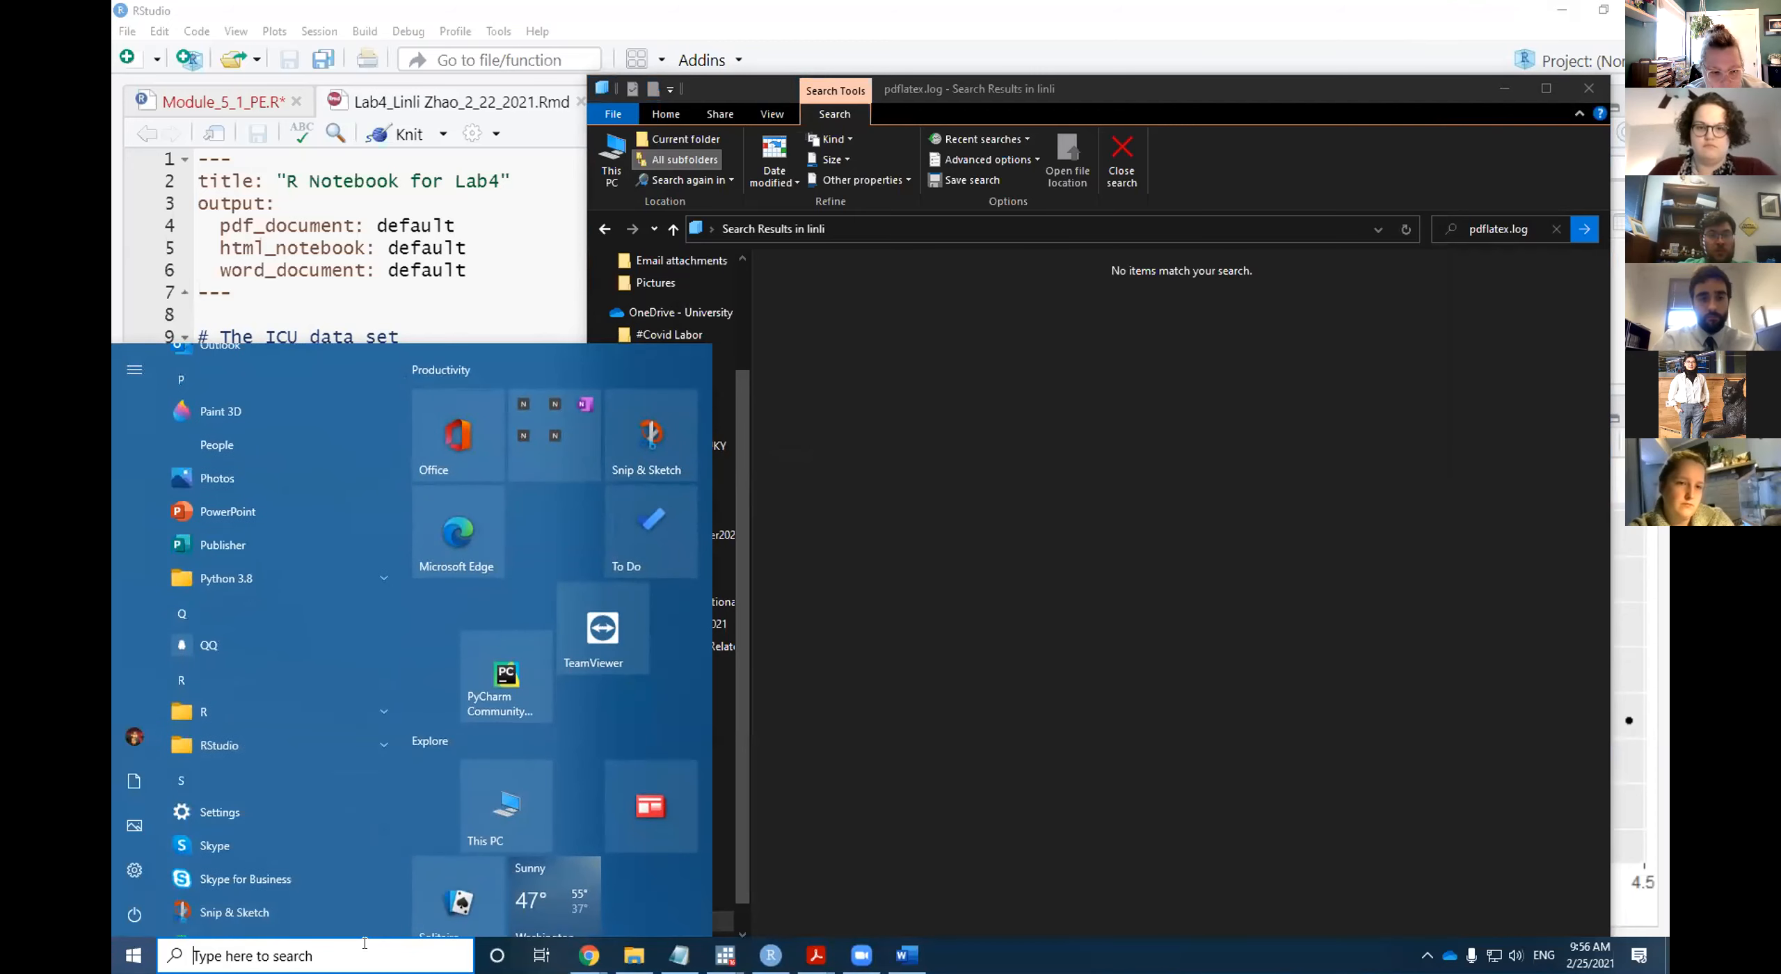
Search Windows for pdflatex.log among documents only, run that search in File Explorer, and narrow its folder sidebar.
click(364, 943)
key(ctrl+v)
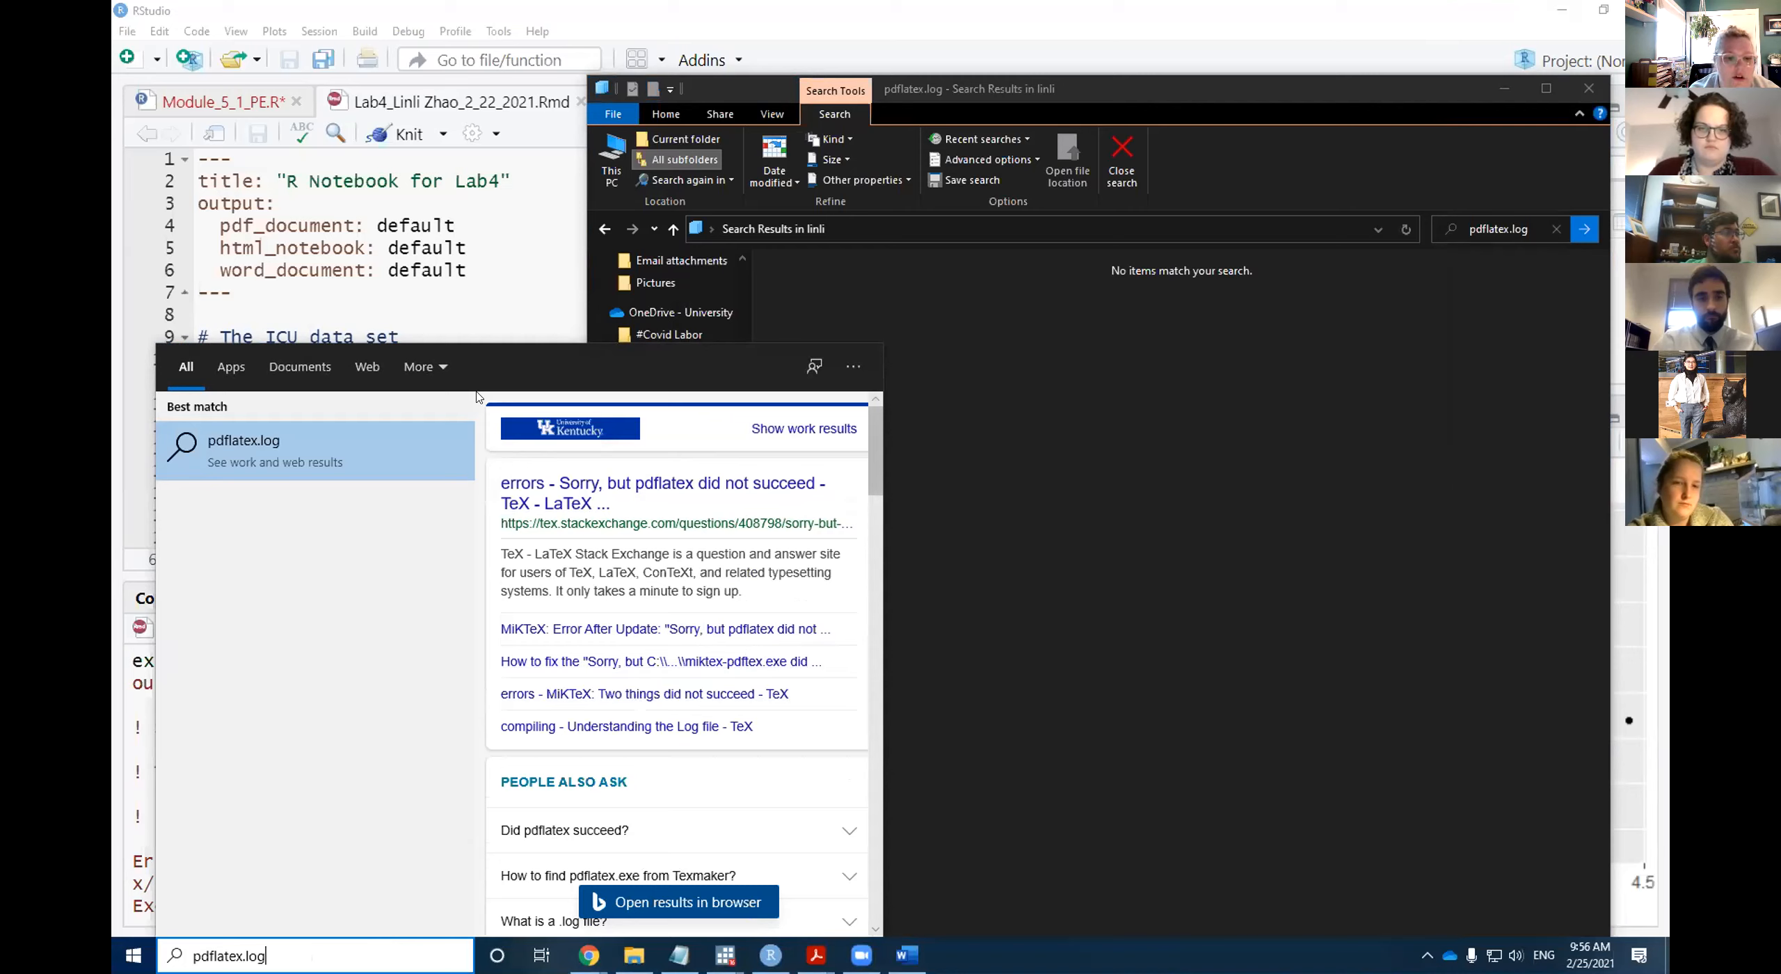
click(298, 366)
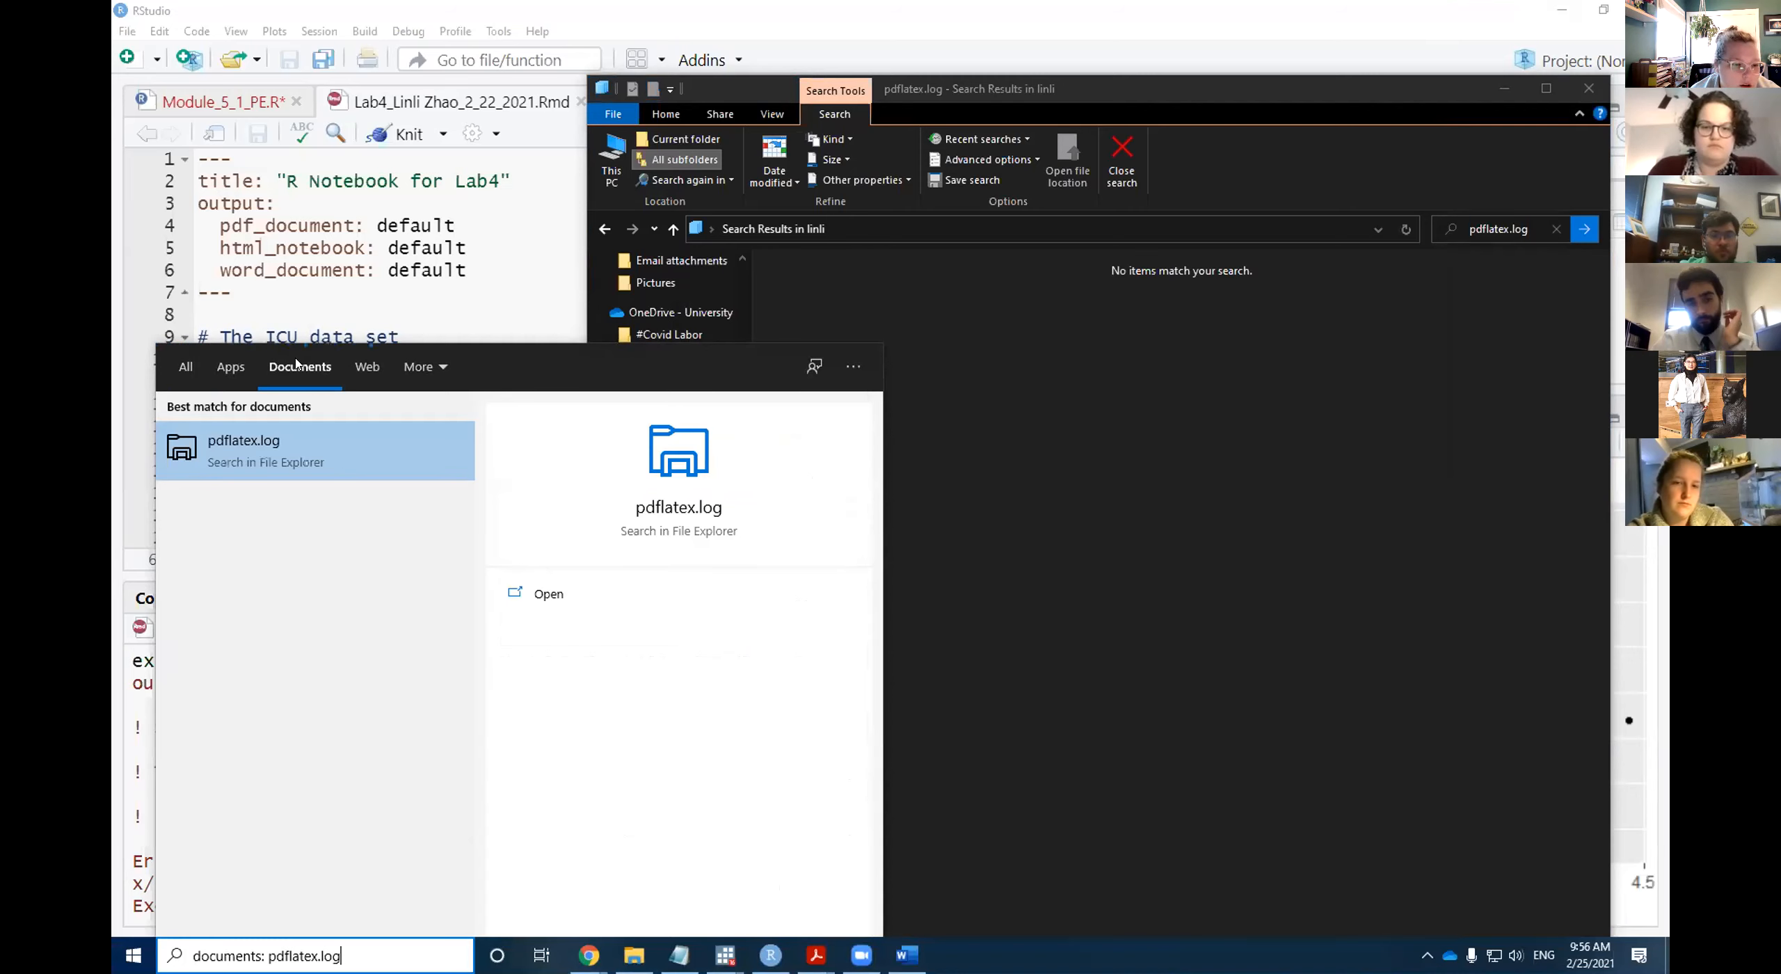
click(525, 594)
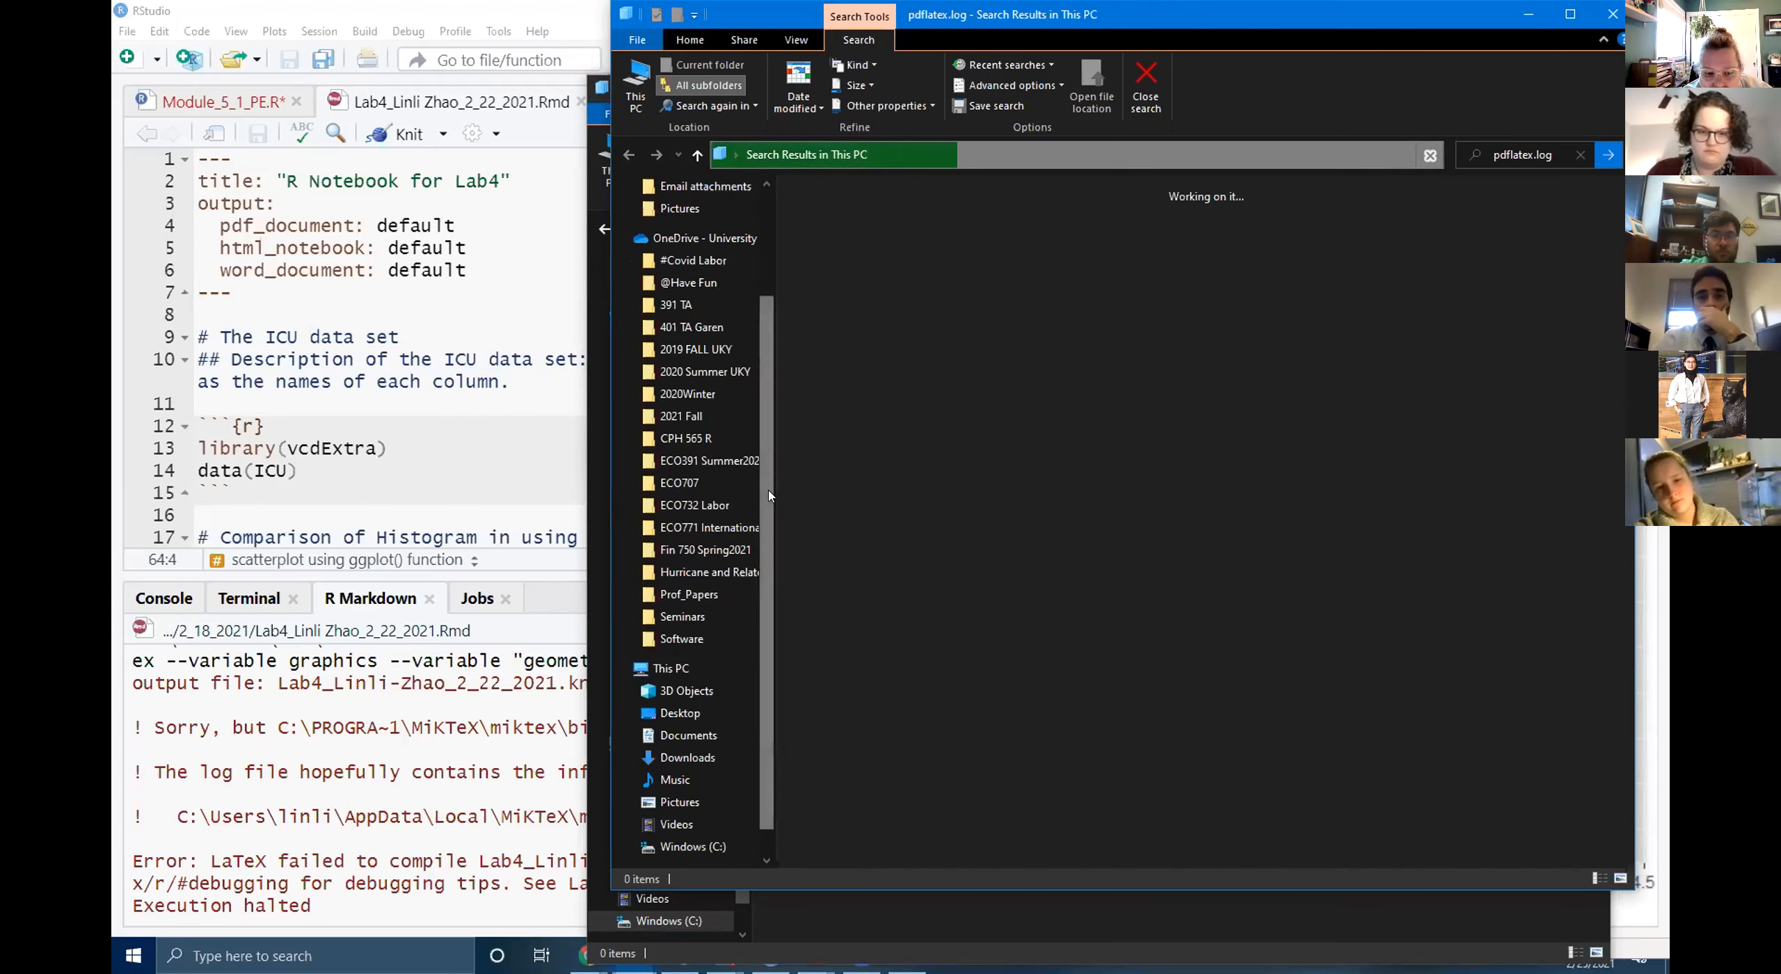
drag(770, 495, 679, 495)
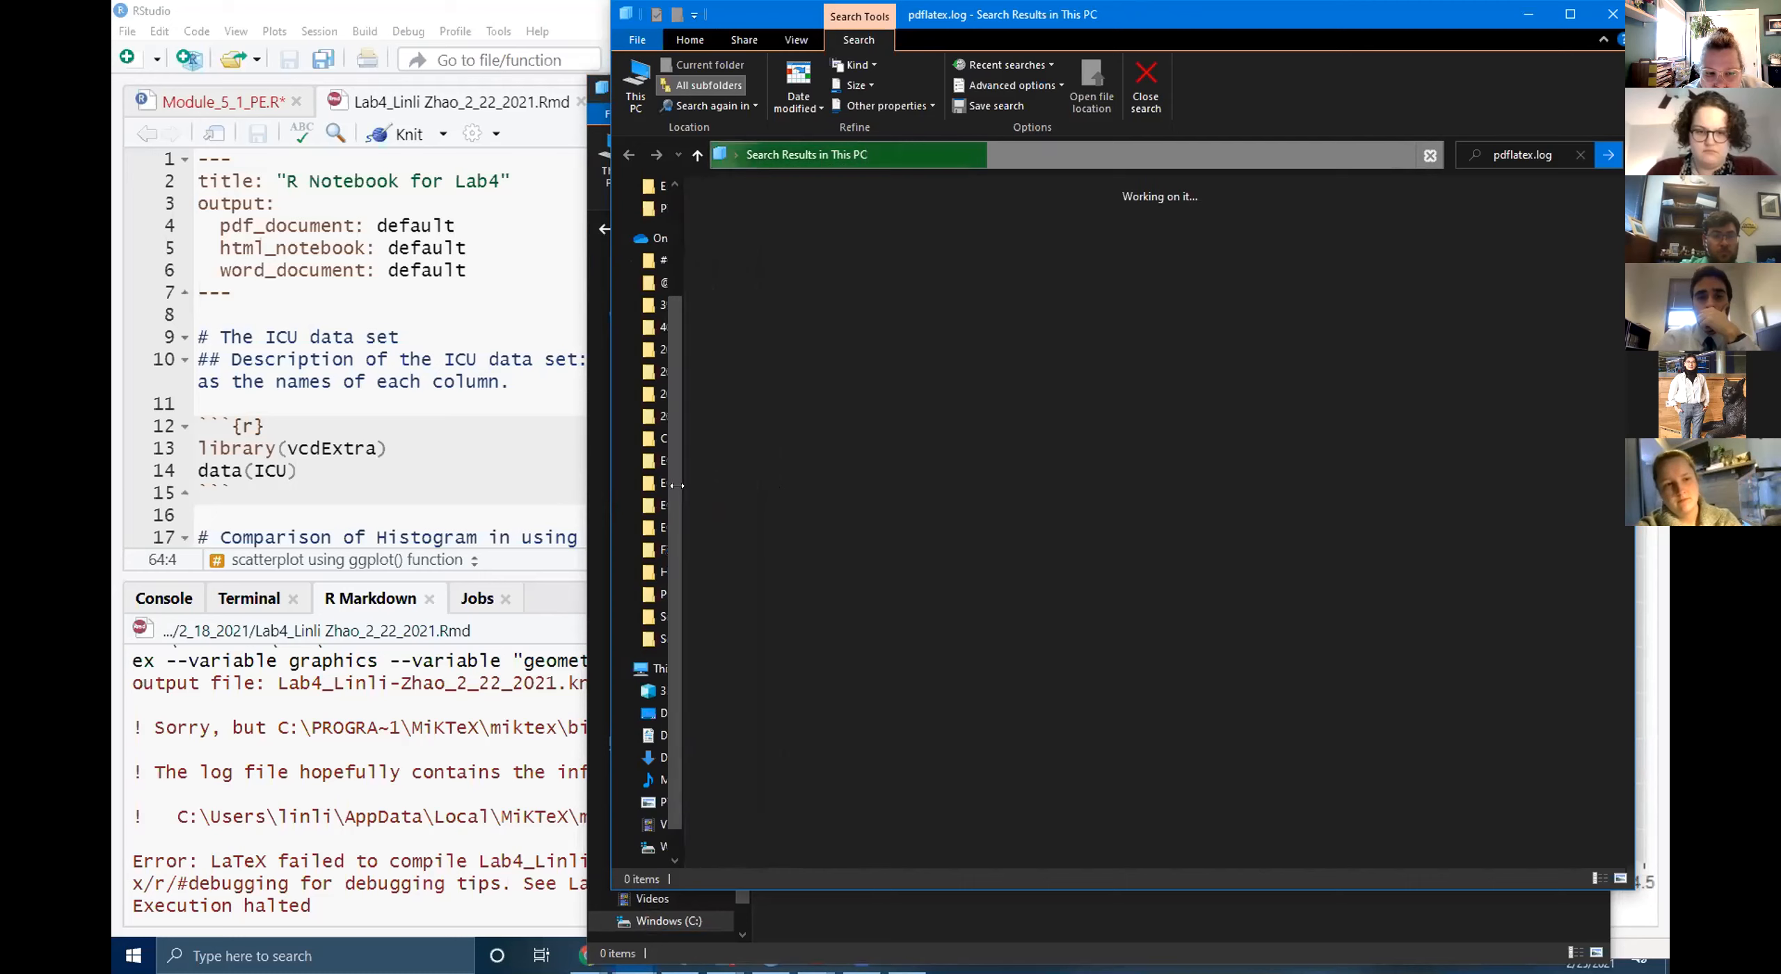